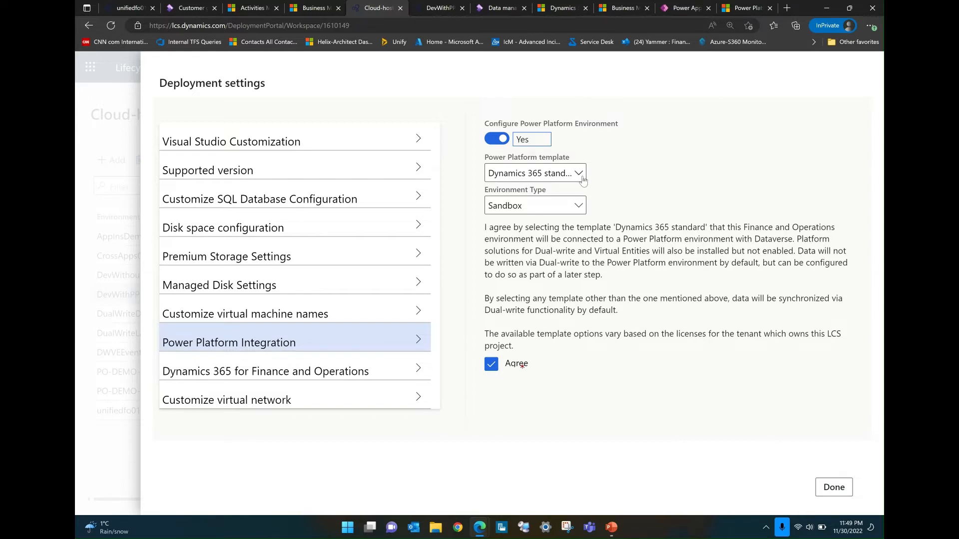
# Choose the Dynamics 365 standard Power Platform template, save the deployment settings and proceed to the deployment confirmation for DevWithPP
pyautogui.click(582, 174)
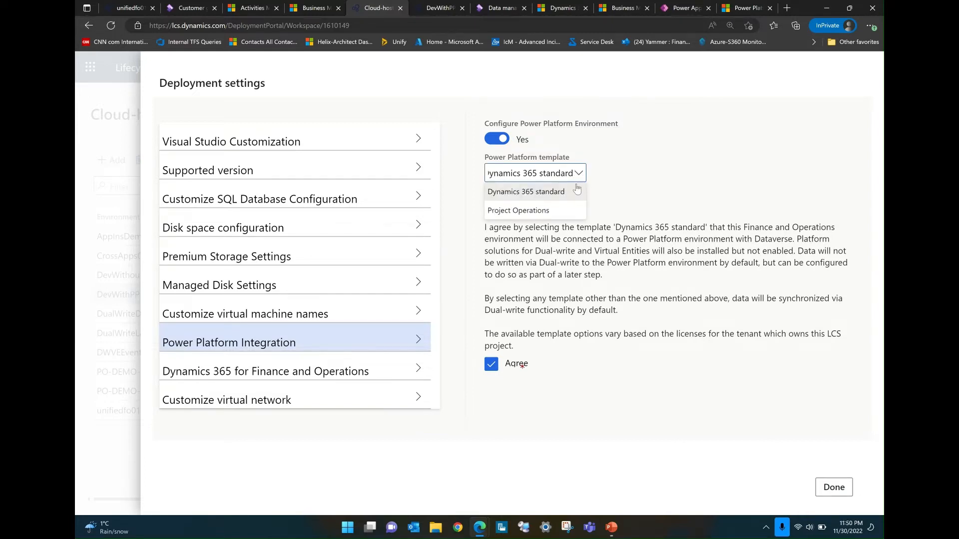
pyautogui.click(574, 191)
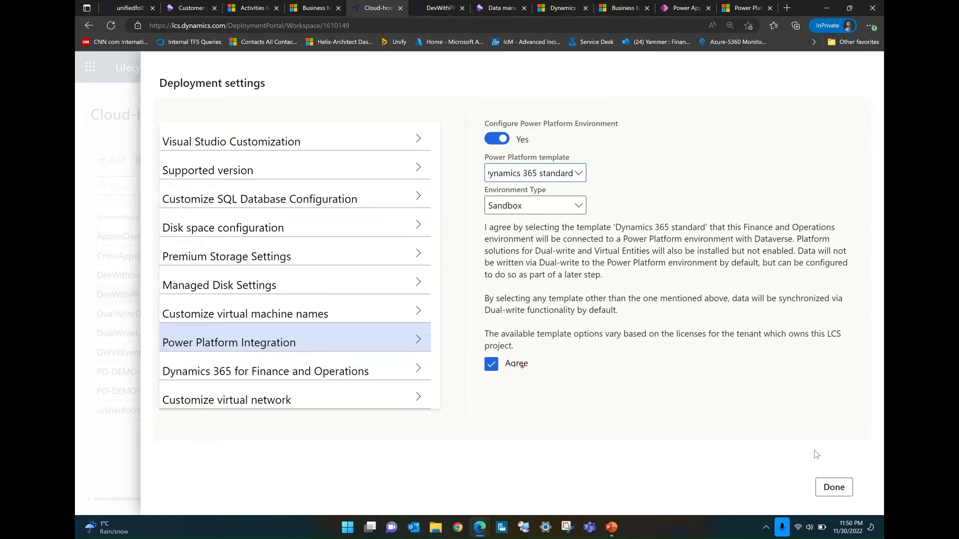
pyautogui.click(831, 488)
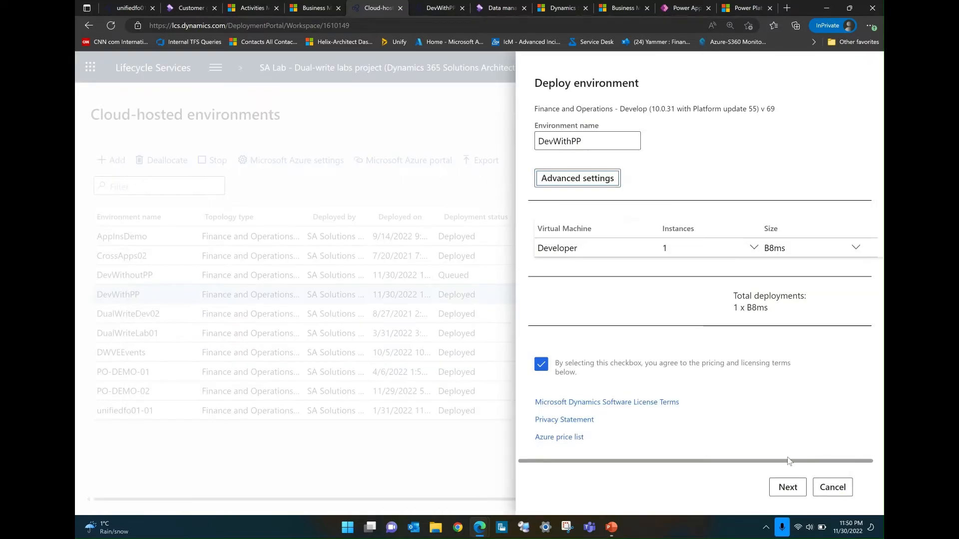
pyautogui.click(787, 489)
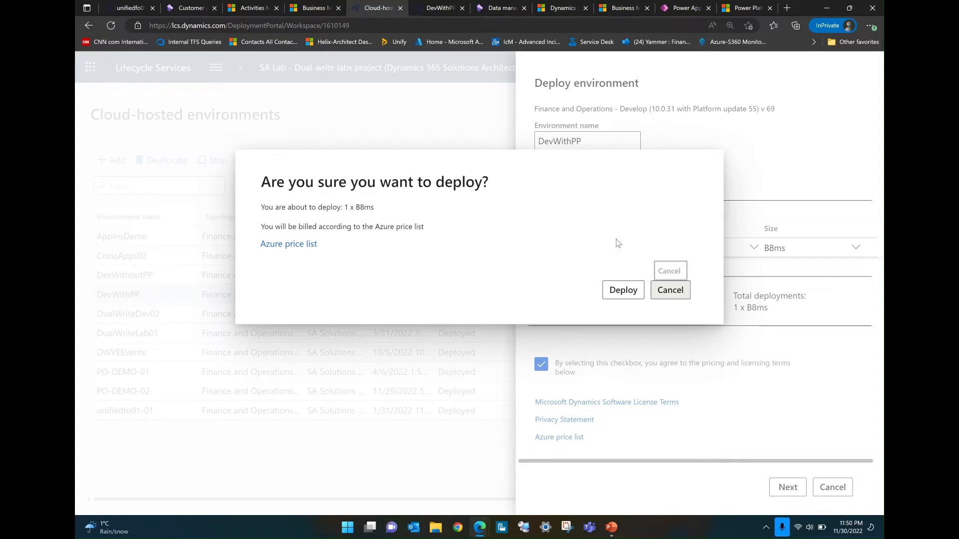
# Compare DevWithPP's Power Platform integration details in Lifecycle Services with its entry in the Power Platform admin center's environment list
pyautogui.click(445, 11)
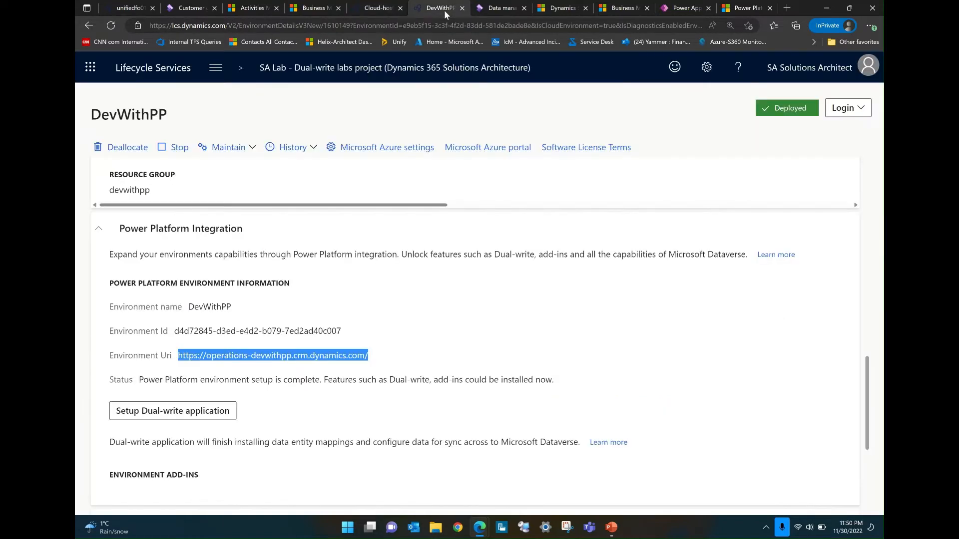
pyautogui.scroll(-1, 361, 180)
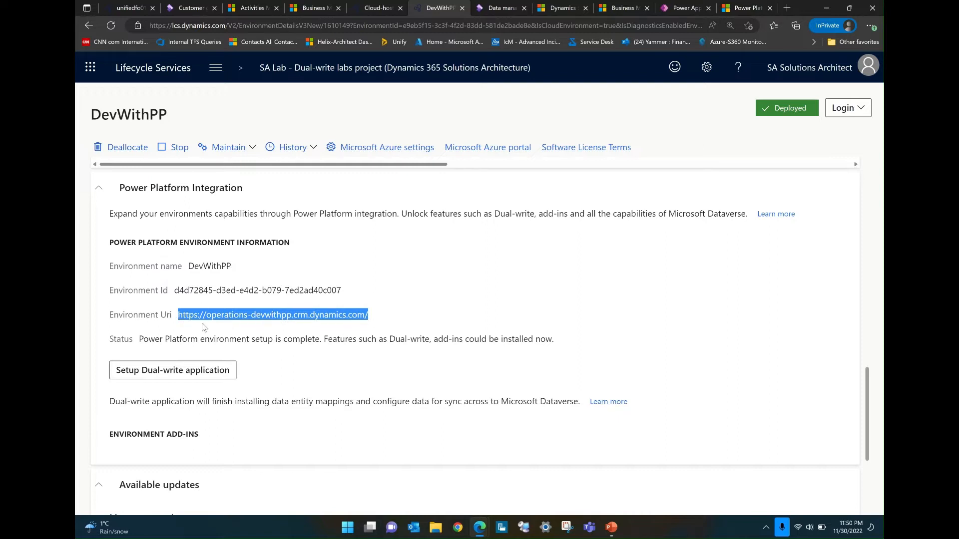
pyautogui.scroll(-1, 182, 335)
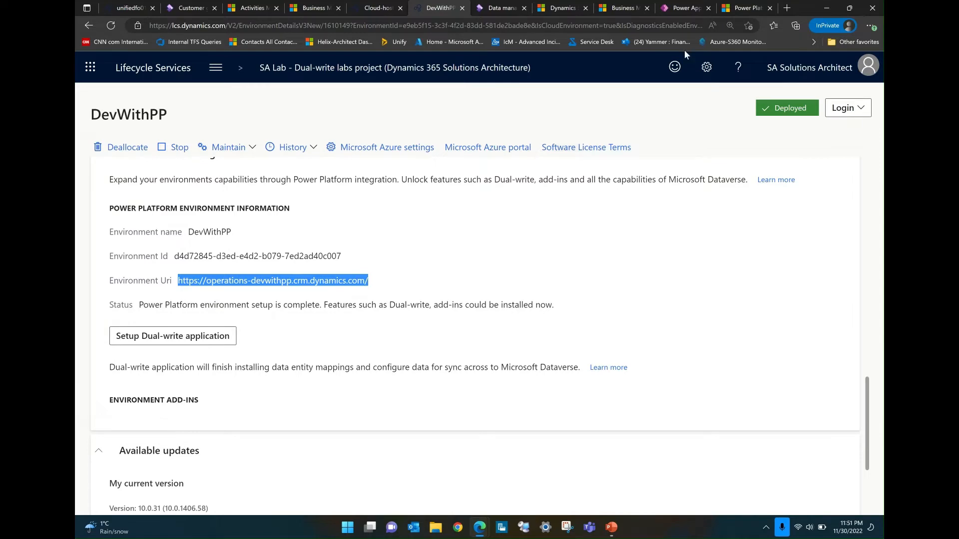
pyautogui.click(741, 16)
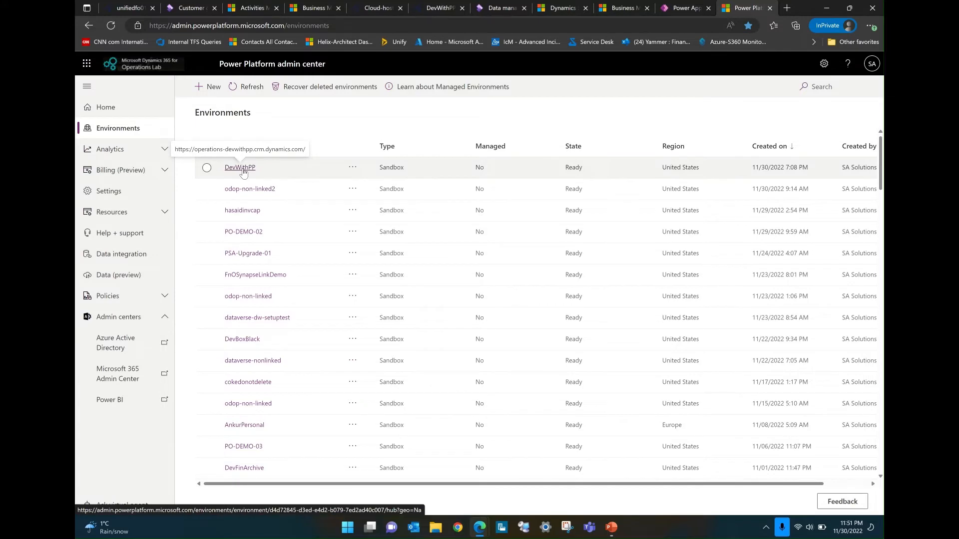
pyautogui.click(437, 12)
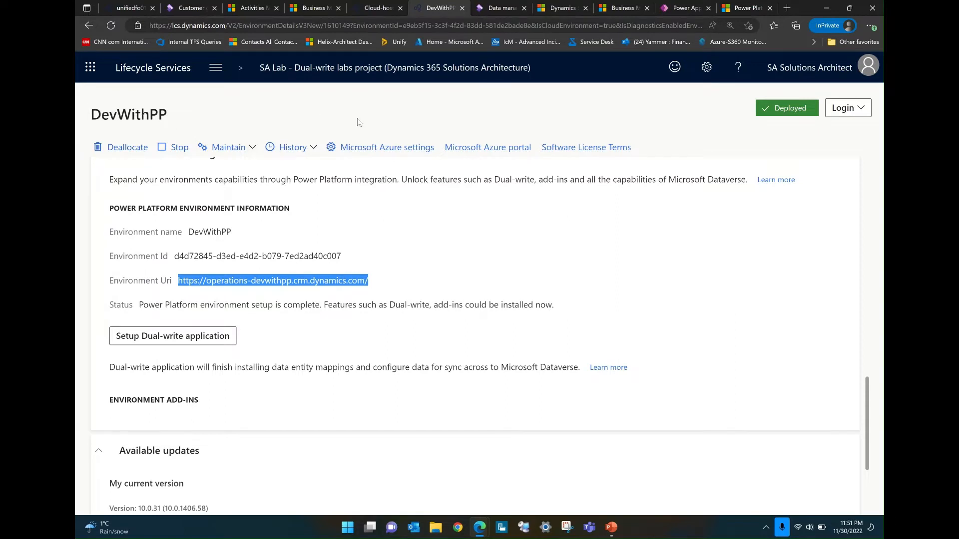
# In the Power Platform admin center, open the DevWithPP environment and review its list of Dynamics 365 apps
pyautogui.click(740, 10)
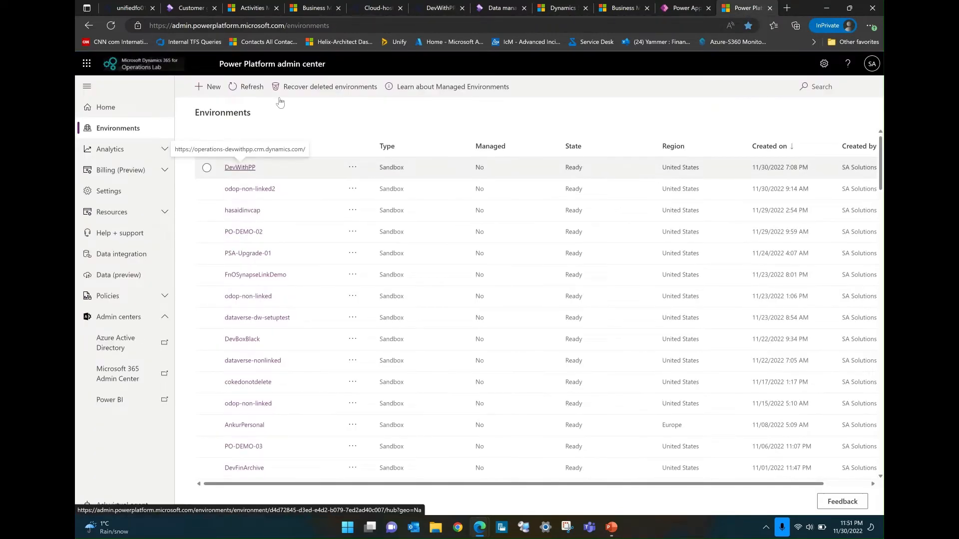
pyautogui.click(240, 170)
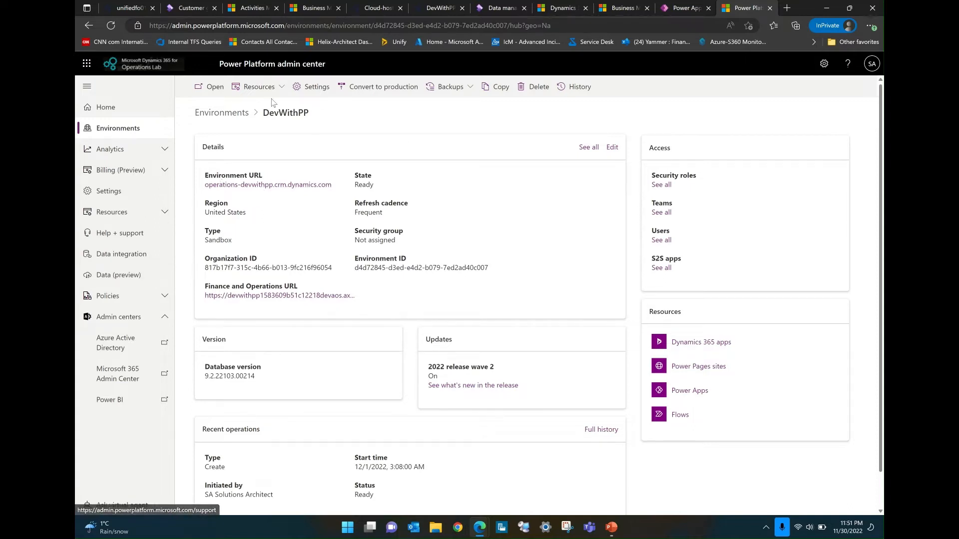
pyautogui.click(282, 87)
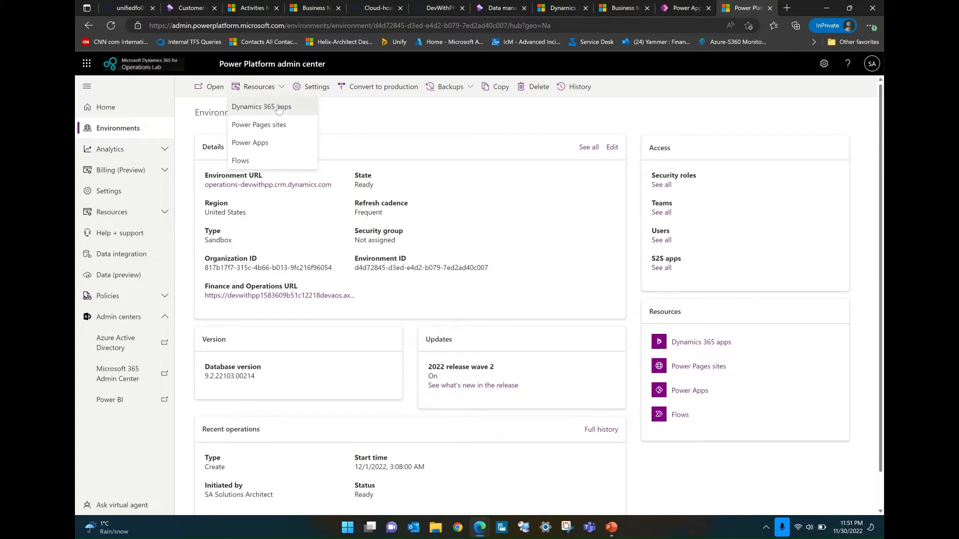
pyautogui.click(278, 107)
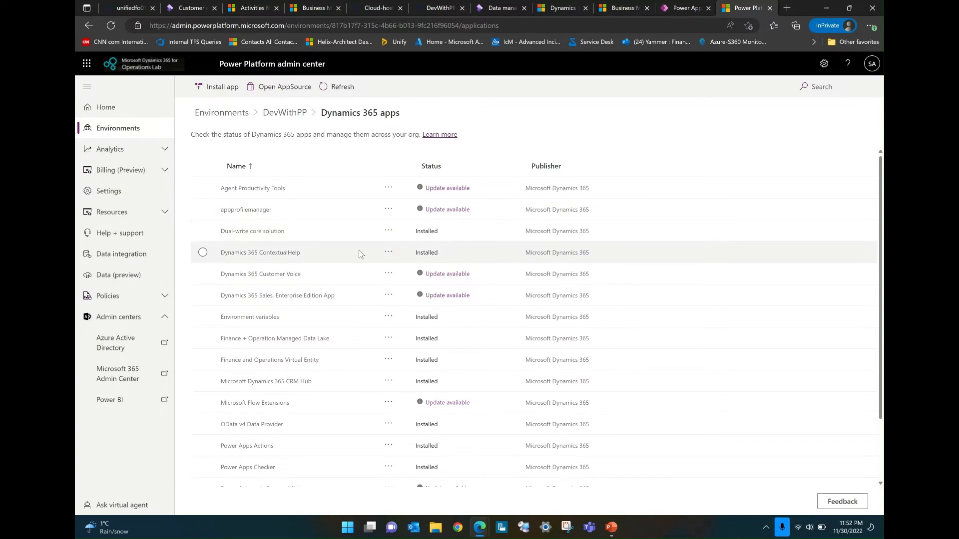
pyautogui.scroll(-3, 358, 253)
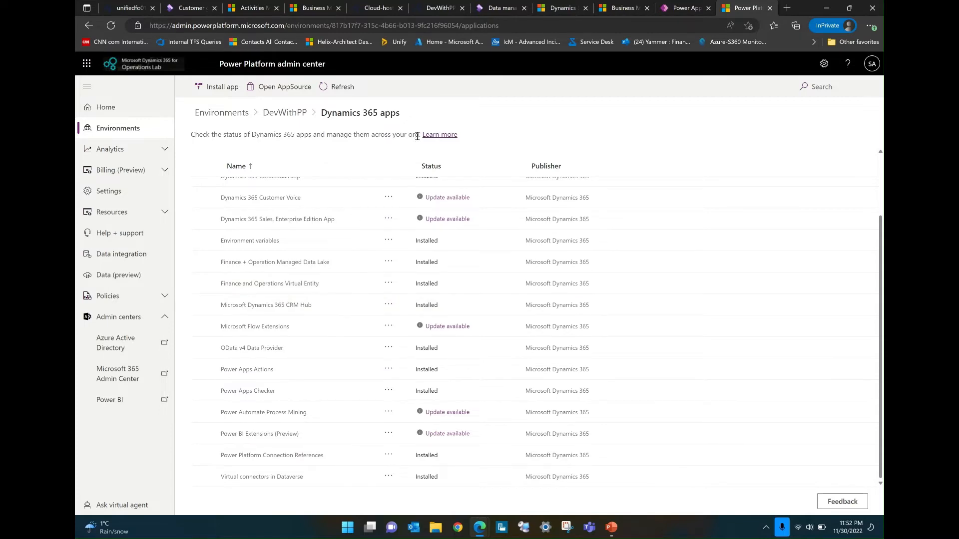
# In Lifecycle Services, set up the Dual-write application for DevWithPP, agreeing to the setup of the mapping templates
pyautogui.click(441, 12)
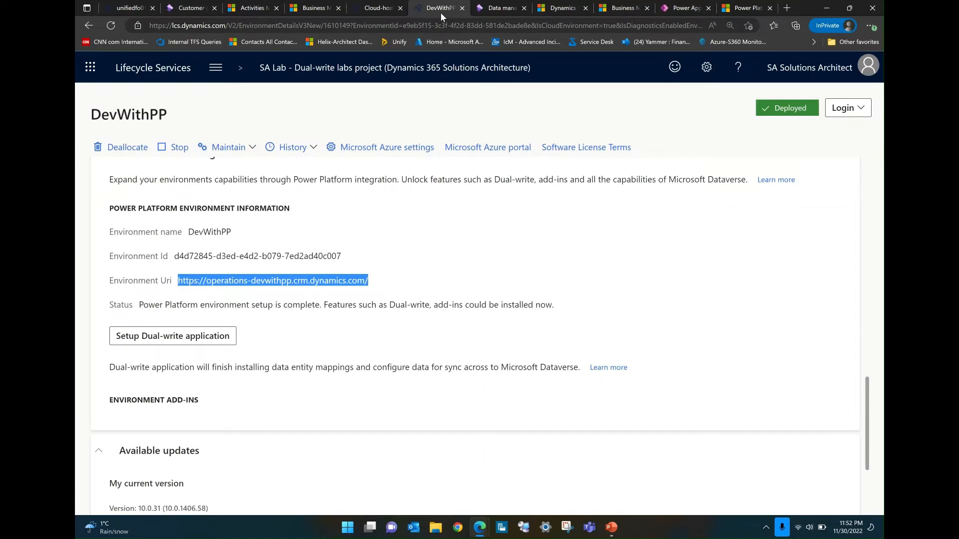
pyautogui.click(207, 342)
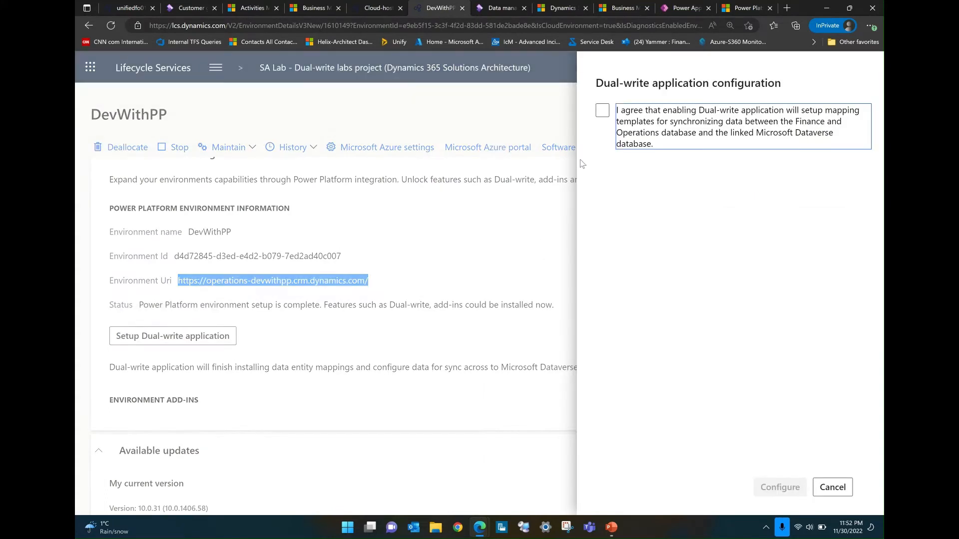
pyautogui.click(601, 111)
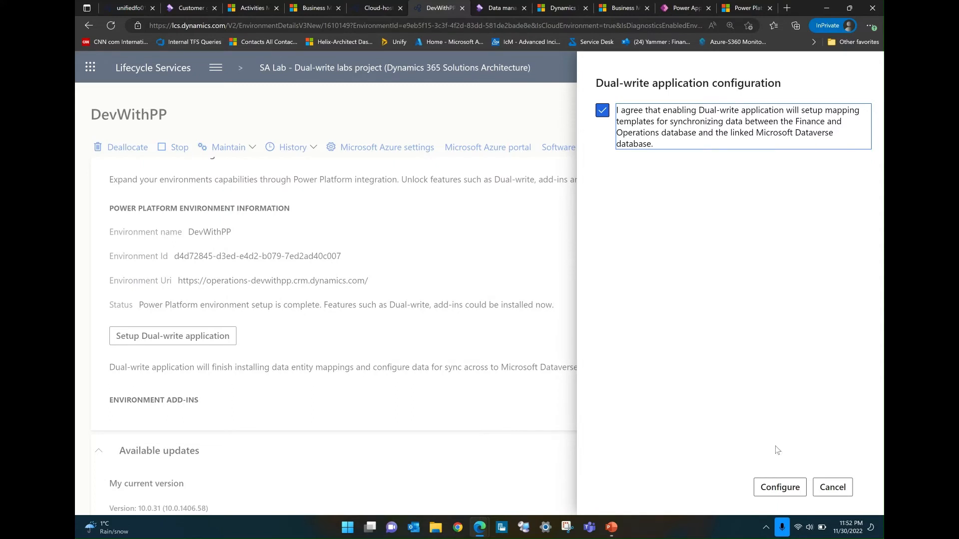
pyautogui.click(773, 489)
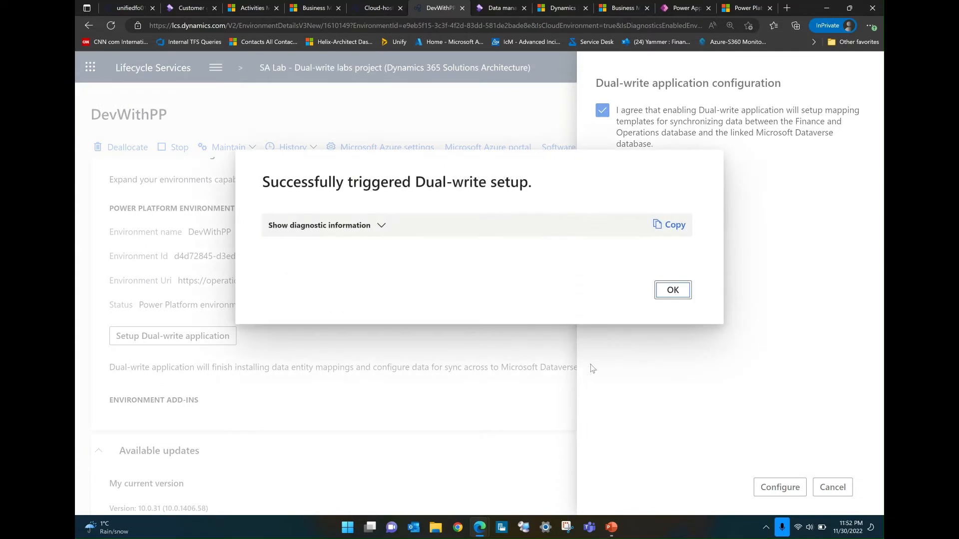
pyautogui.click(672, 290)
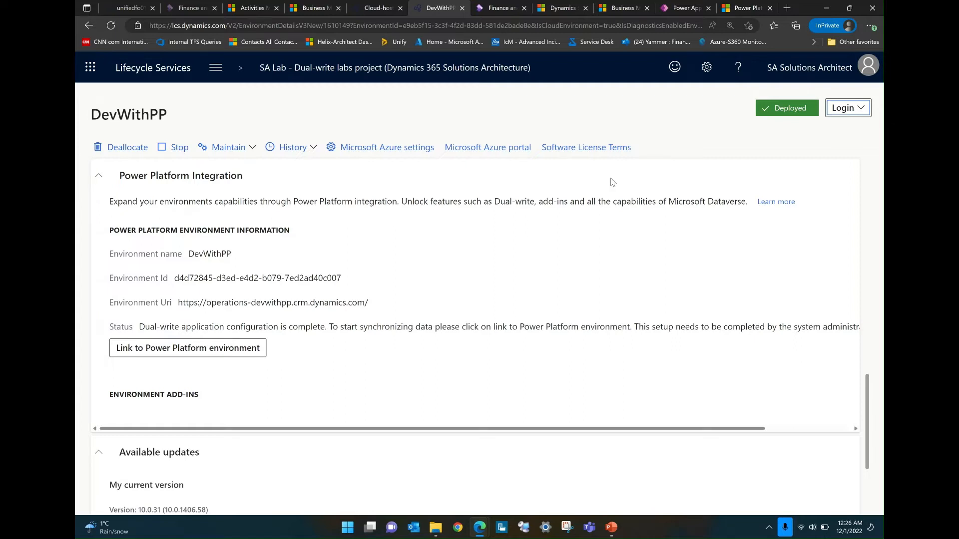
# Check DevWithPP's Dynamics 365 apps in the Power Platform admin center for the Dual-write solutions
pyautogui.click(740, 7)
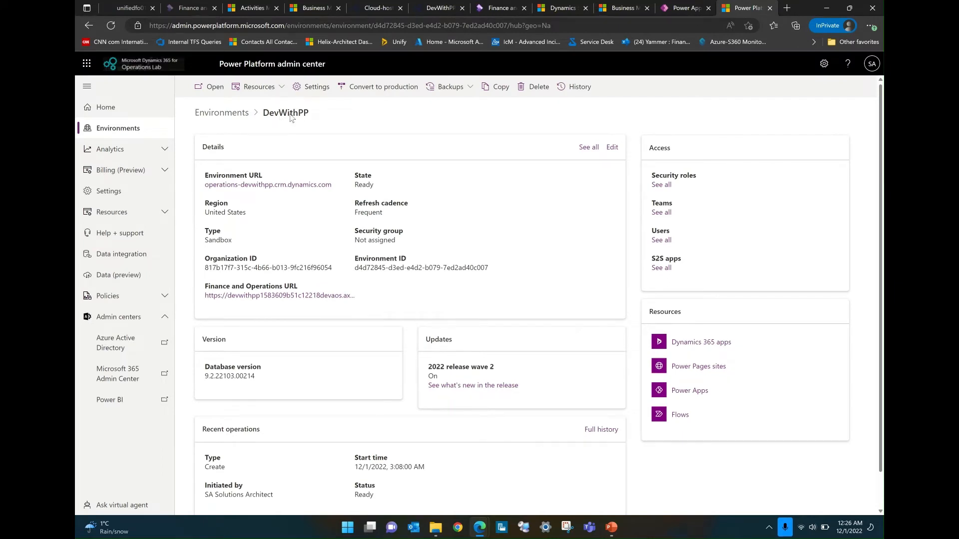
pyautogui.click(257, 86)
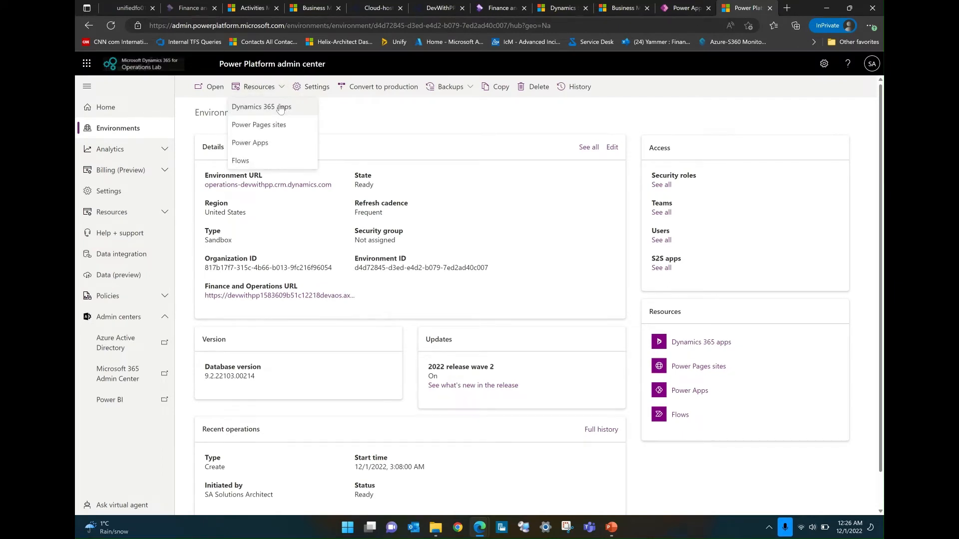
pyautogui.click(280, 108)
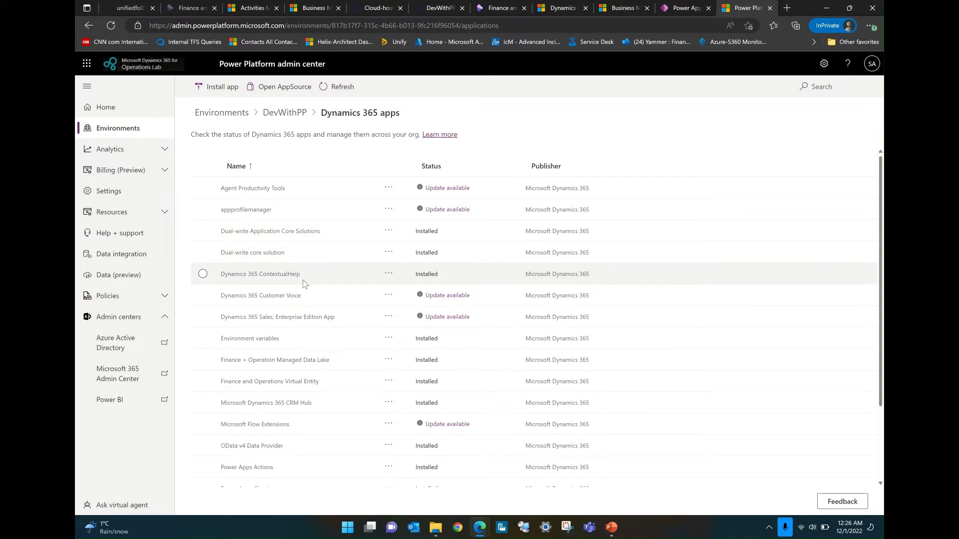
pyautogui.scroll(-2, 305, 284)
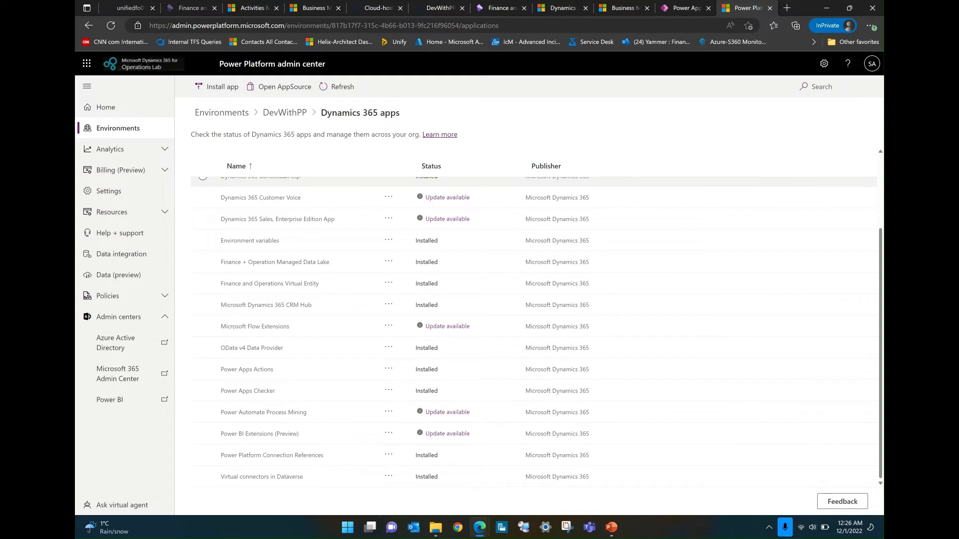
pyautogui.scroll(2, 305, 273)
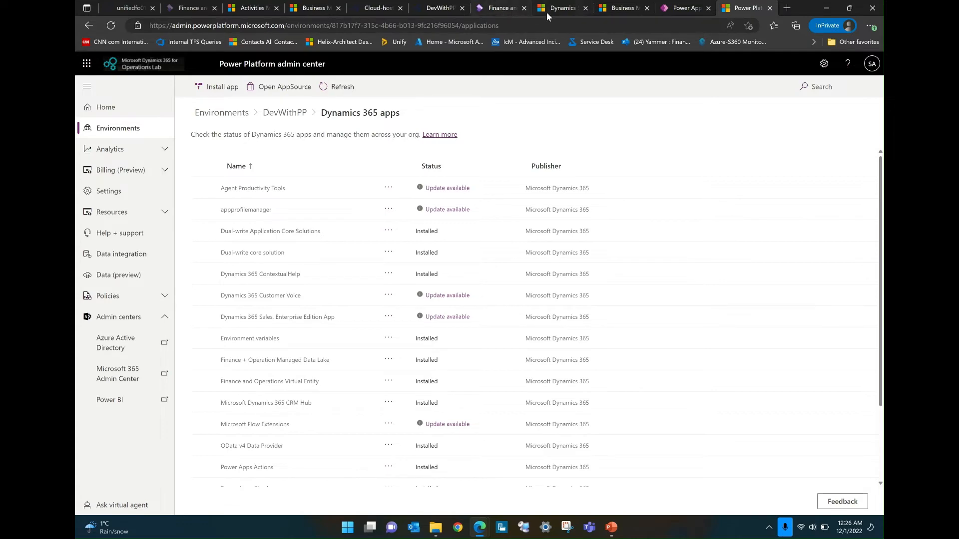
# Link DevWithPP to the Power Platform environment from Lifecycle Services and open the Dual-write environment details in Finance and Operations
pyautogui.click(428, 9)
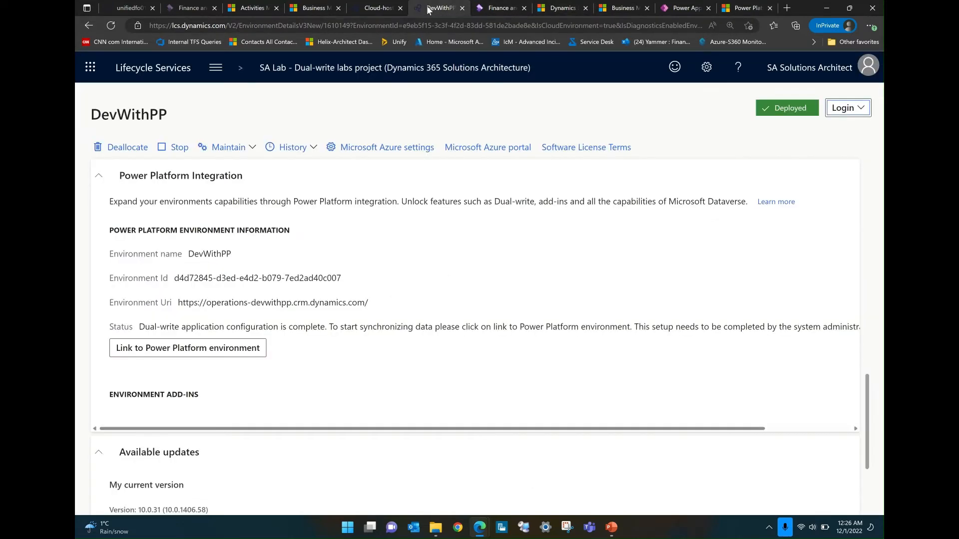
pyautogui.click(212, 348)
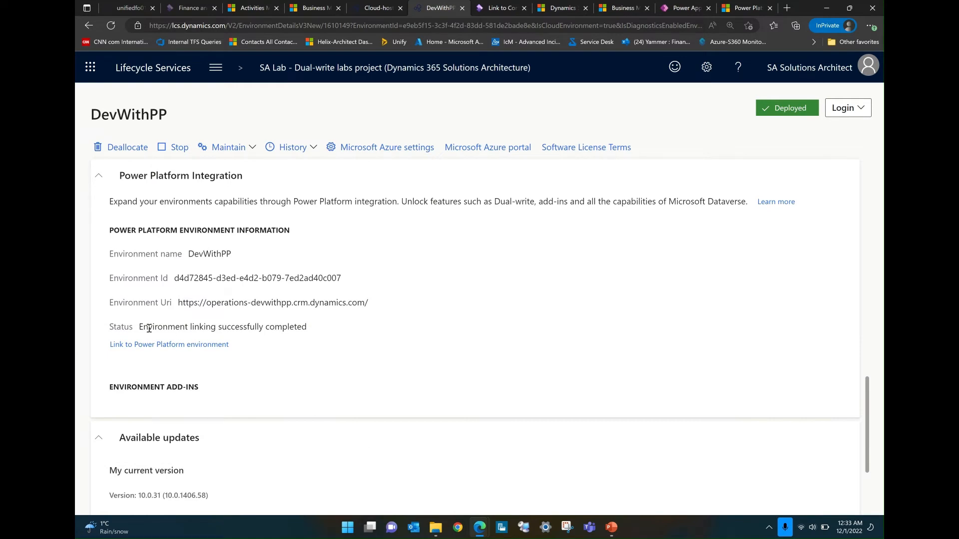
pyautogui.click(497, 9)
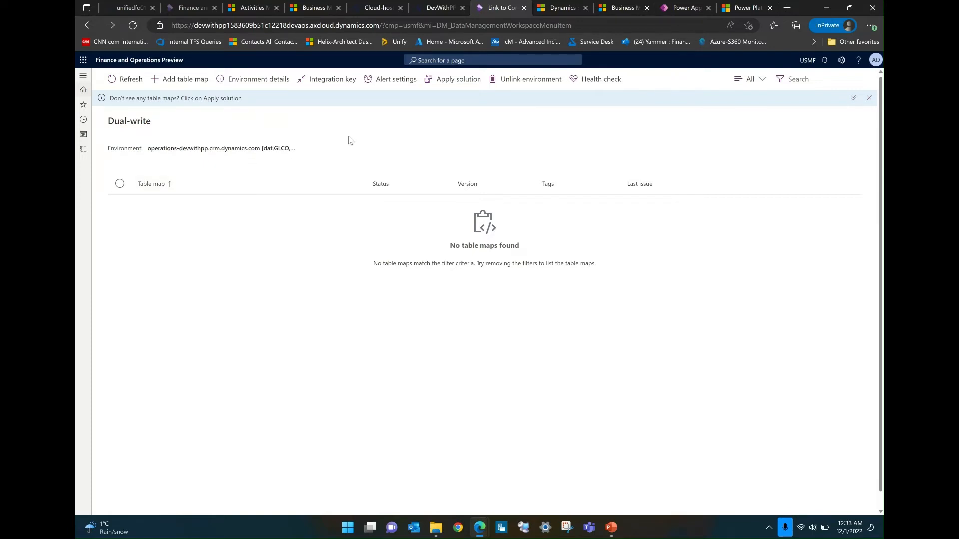
pyautogui.click(274, 86)
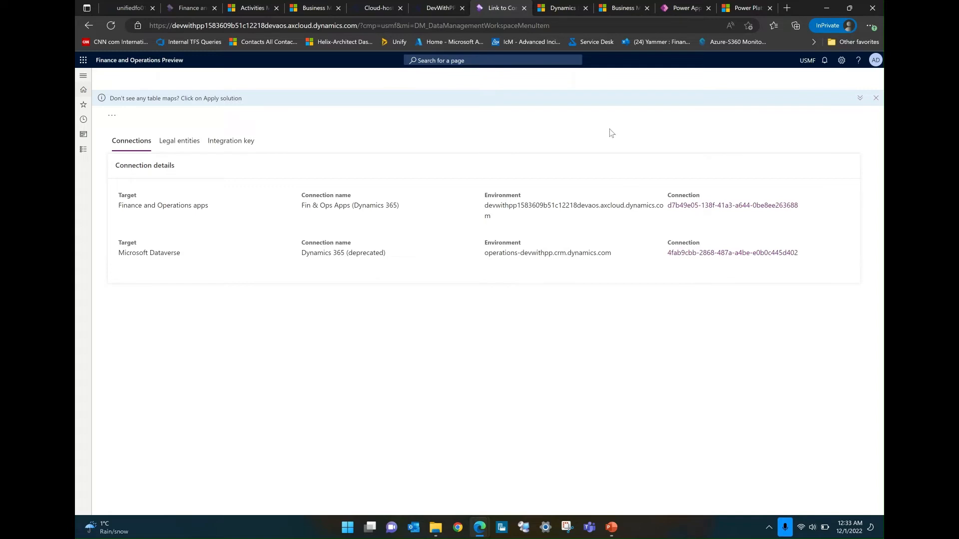
# In Power Apps, search all Dataverse tables of DevWithPP for "compan" and open the Company table
pyautogui.click(739, 7)
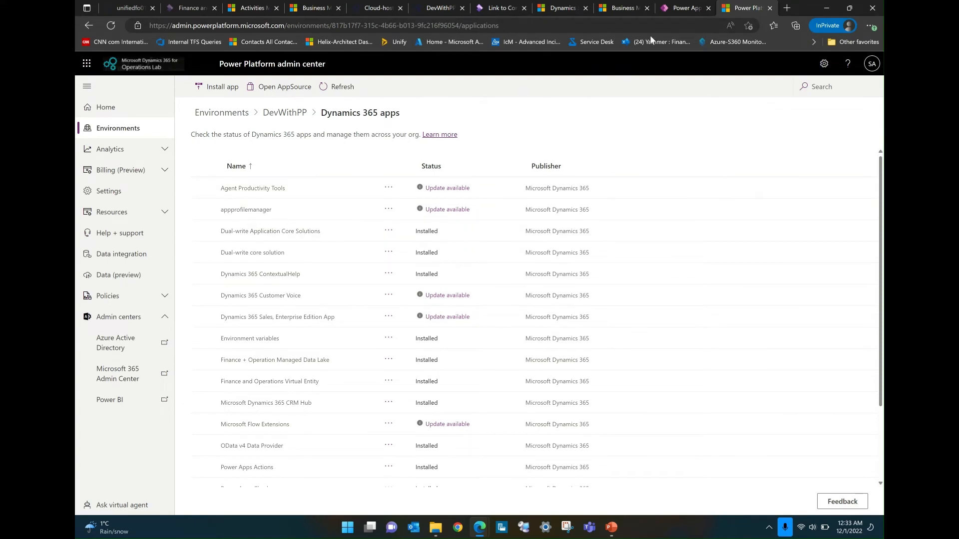
pyautogui.click(678, 9)
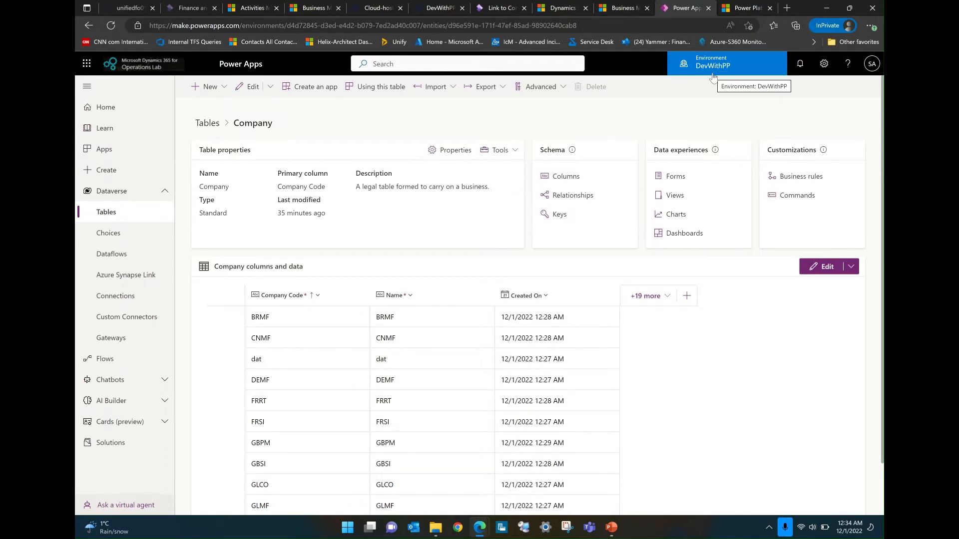
pyautogui.click(207, 125)
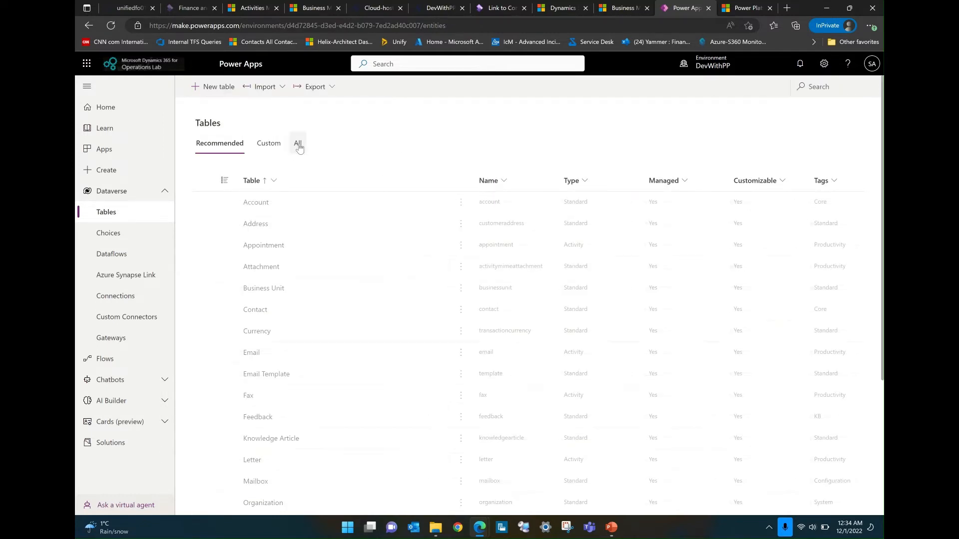
pyautogui.click(297, 144)
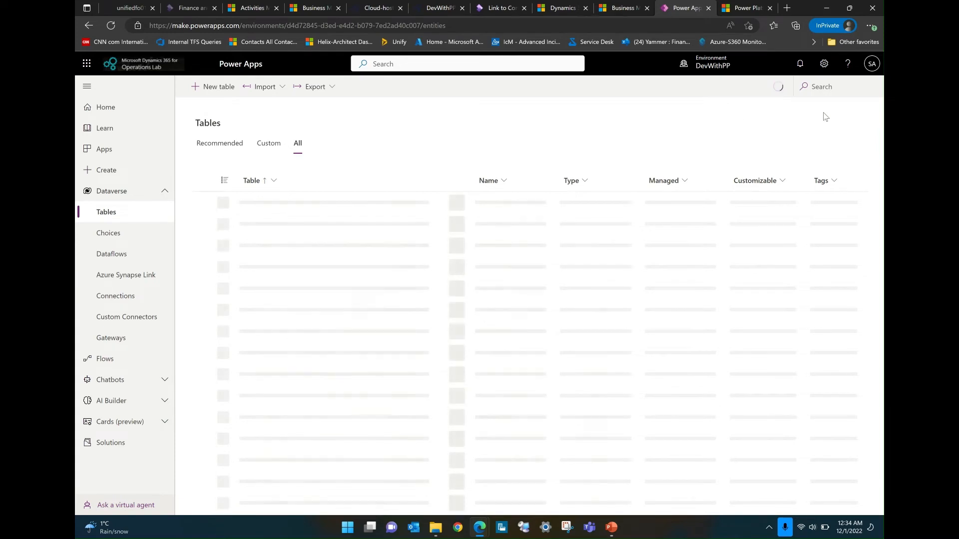
pyautogui.click(830, 89)
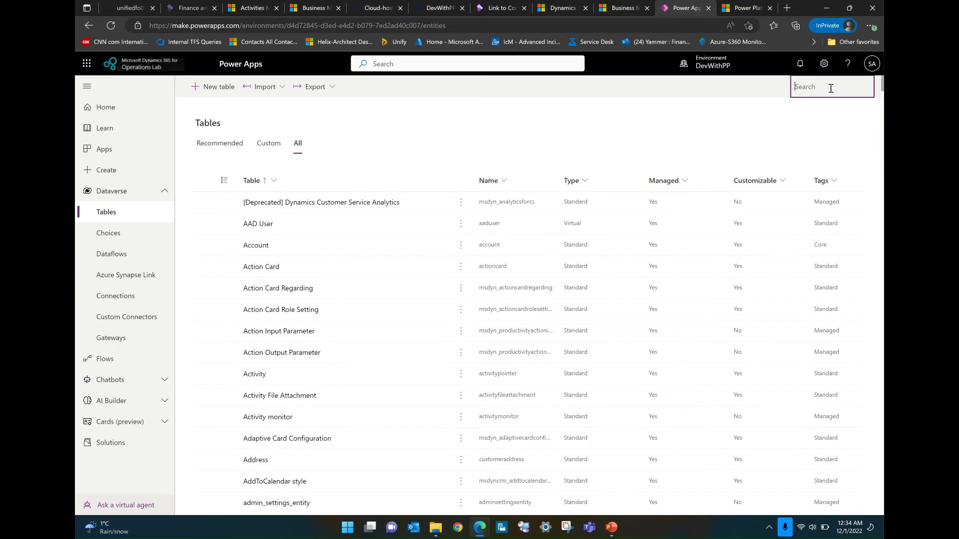
pyautogui.write('compan')
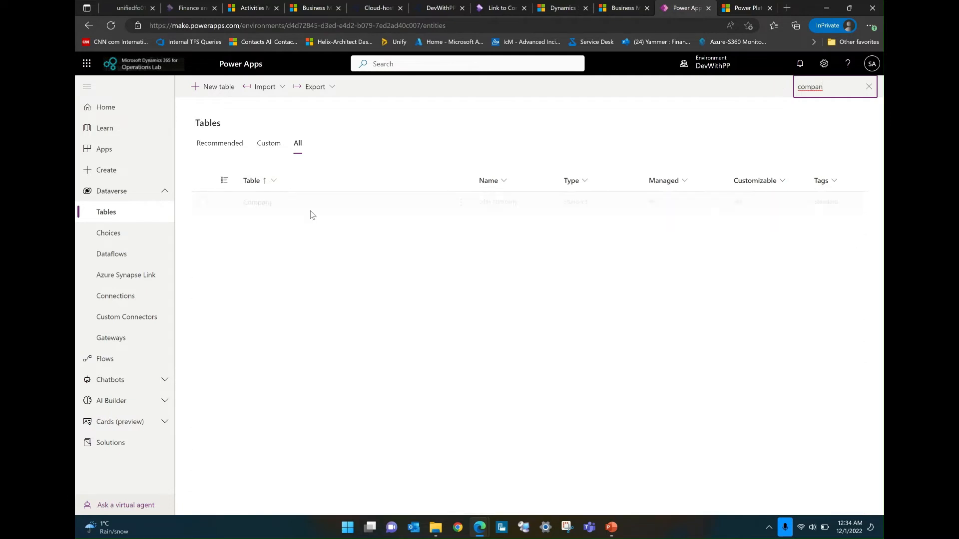
pyautogui.click(265, 208)
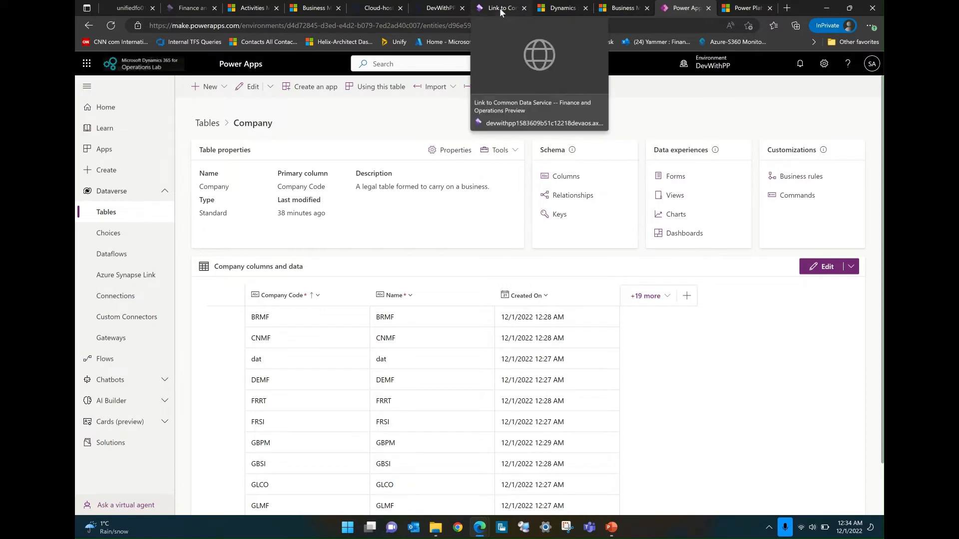
# Switch to the Power Platform admin center and open the Dynamics 365 apps of the DevWithPP environment
pyautogui.moveTo(743, 9)
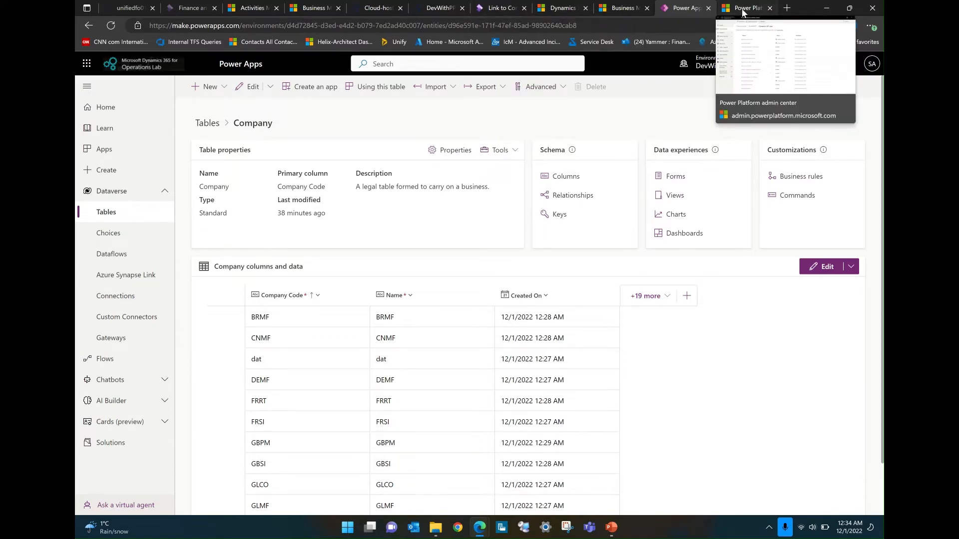
pyautogui.click(743, 8)
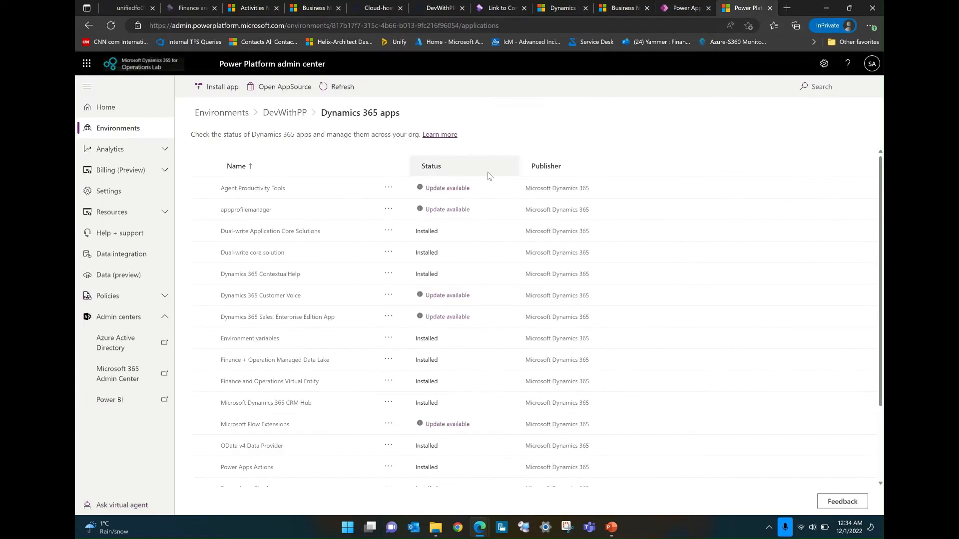
pyautogui.click(290, 116)
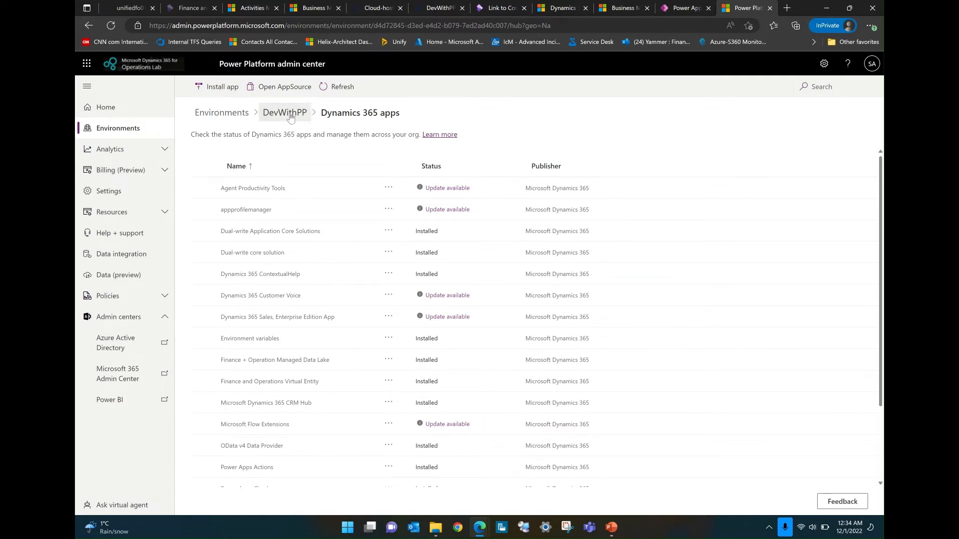
pyautogui.click(275, 94)
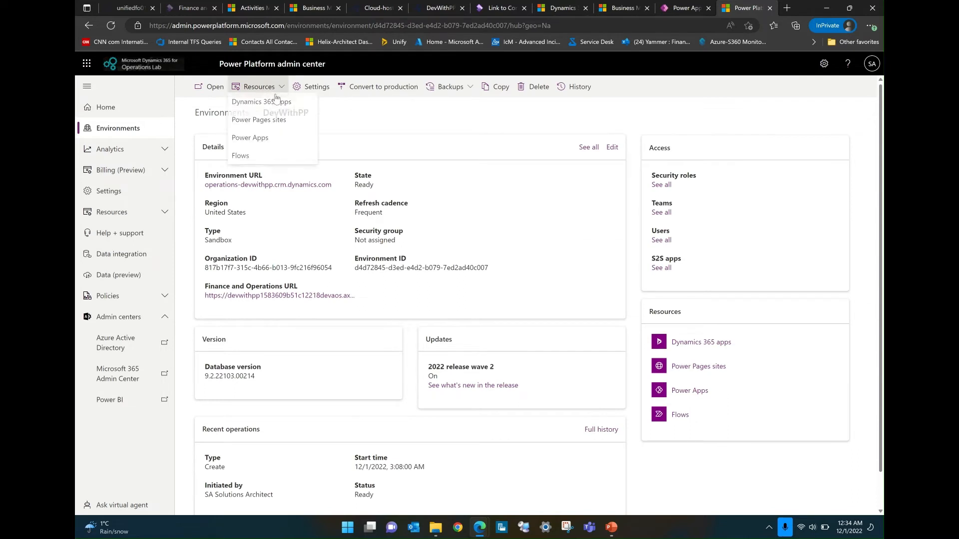
pyautogui.click(314, 103)
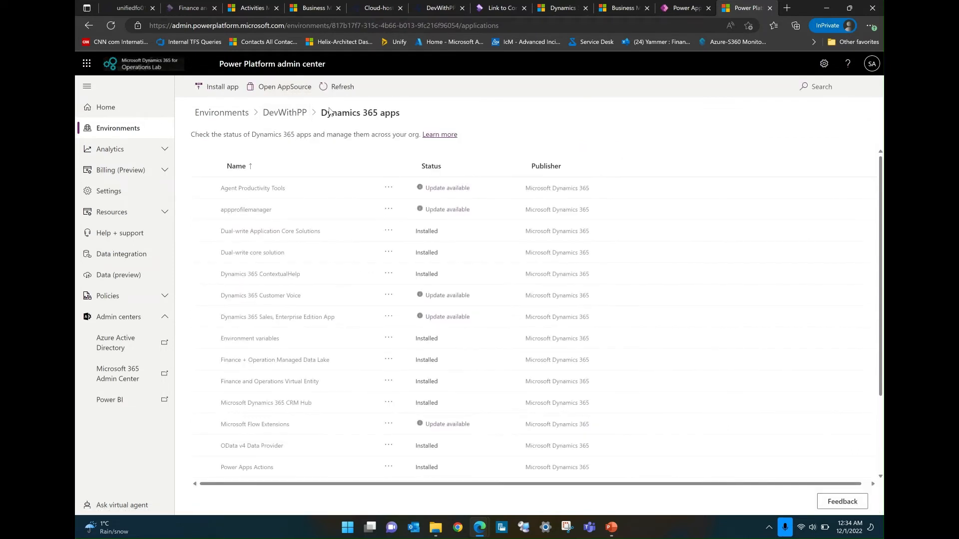
# Install the Dual-write Finance Solutions app in the DevWithPP environment, agreeing to the terms of service
pyautogui.click(216, 88)
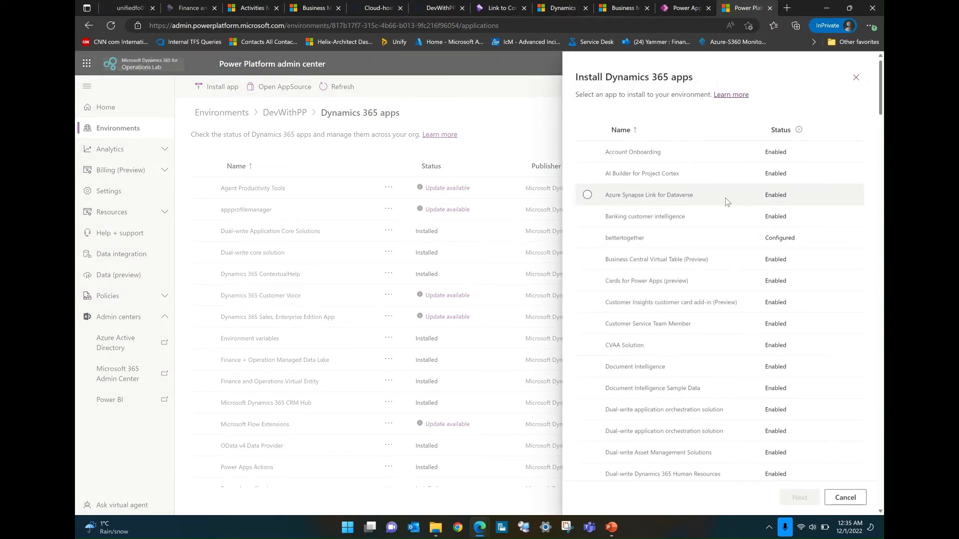
pyautogui.scroll(-5, 719, 274)
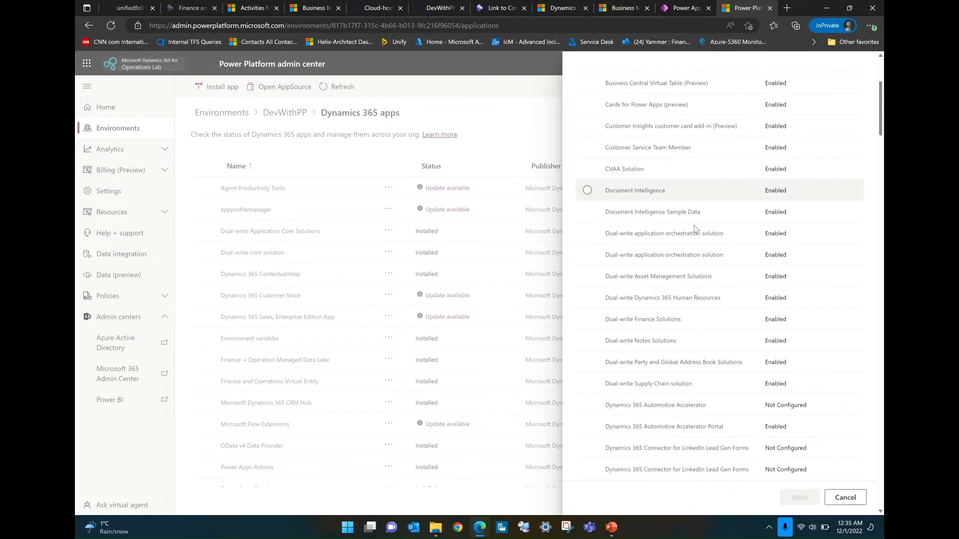
pyautogui.scroll(-2, 663, 297)
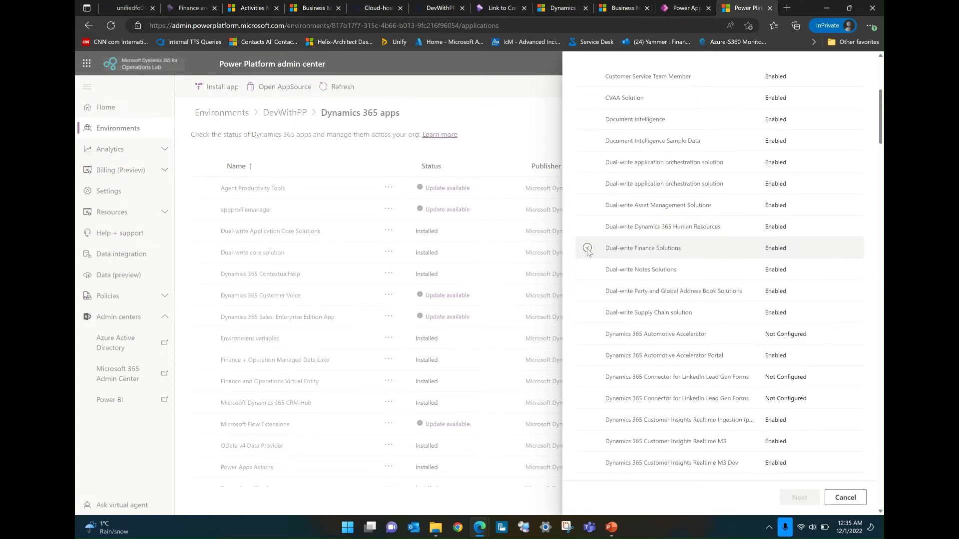
pyautogui.click(588, 248)
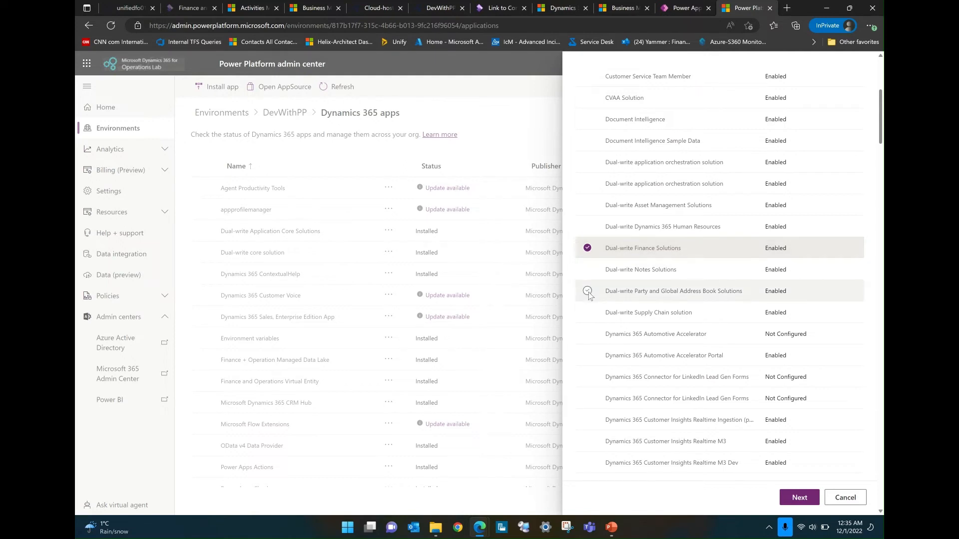
pyautogui.click(588, 313)
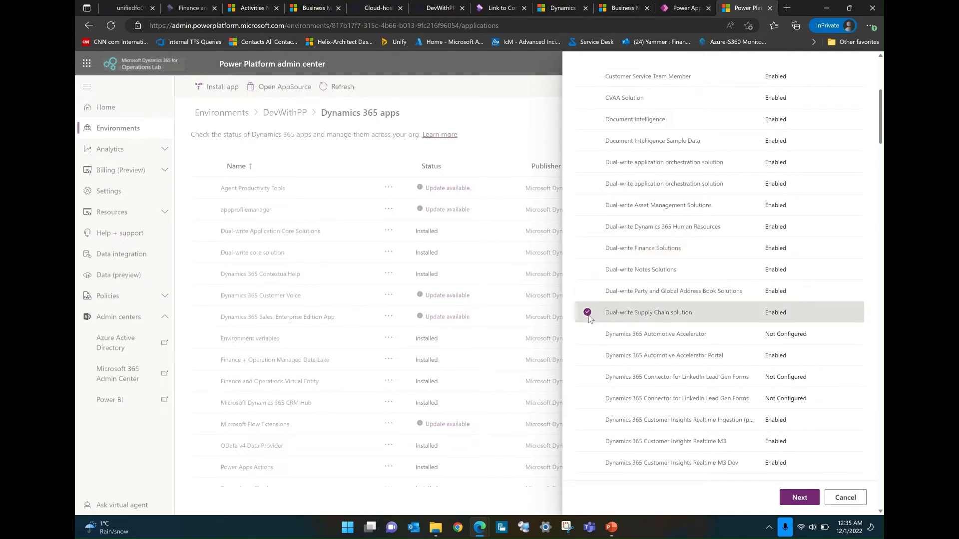
pyautogui.click(587, 247)
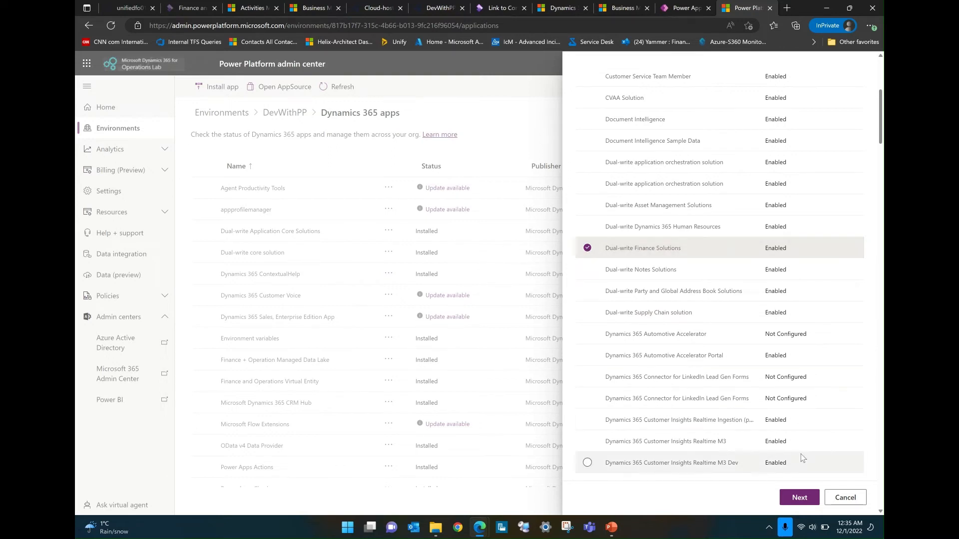
pyautogui.click(804, 500)
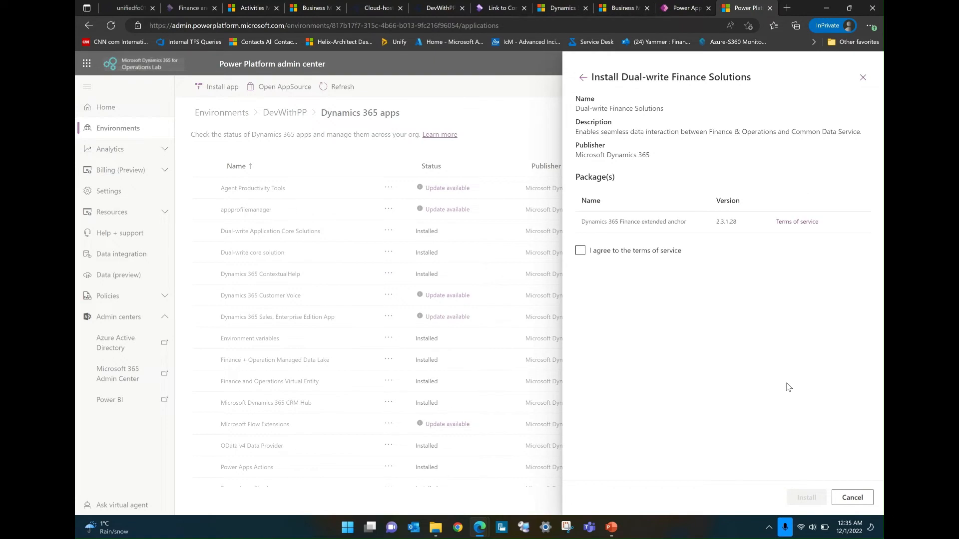
pyautogui.click(580, 251)
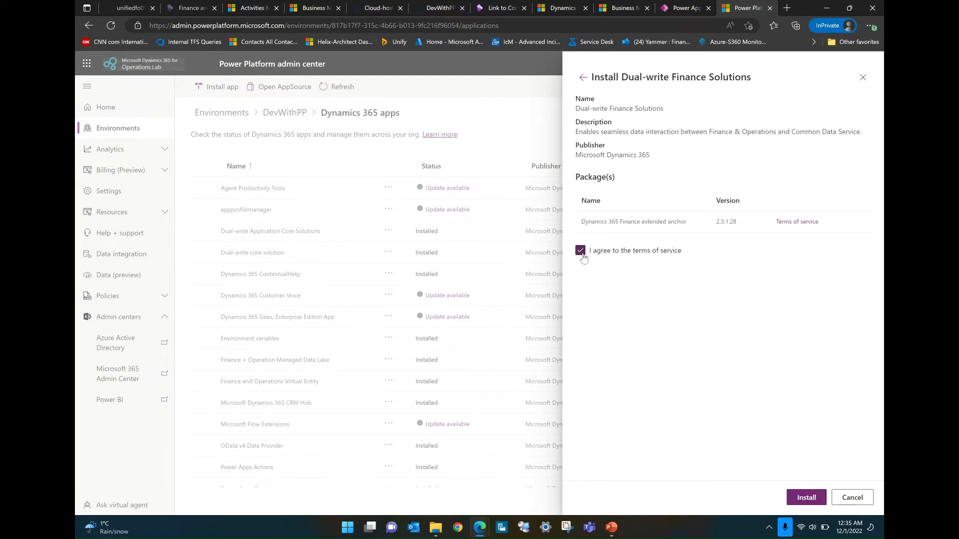
pyautogui.click(806, 499)
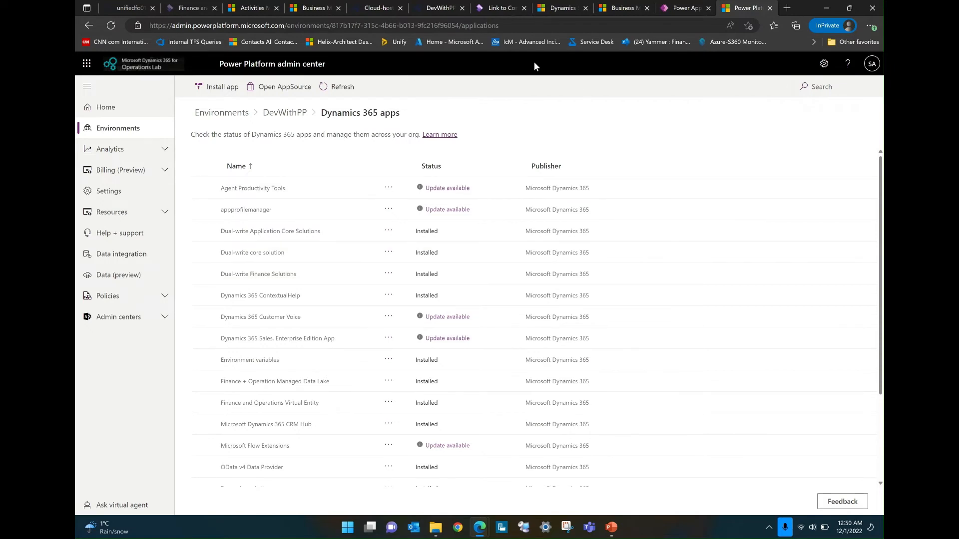
# In Finance and Operations, apply only the Dual-write applications core entity maps solution to the Dual-write environment
pyautogui.click(502, 9)
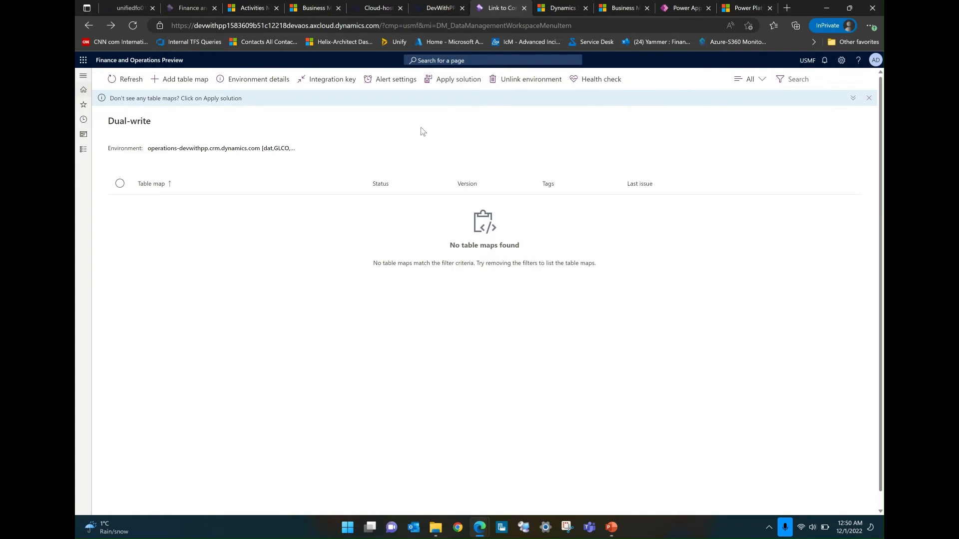
pyautogui.click(451, 81)
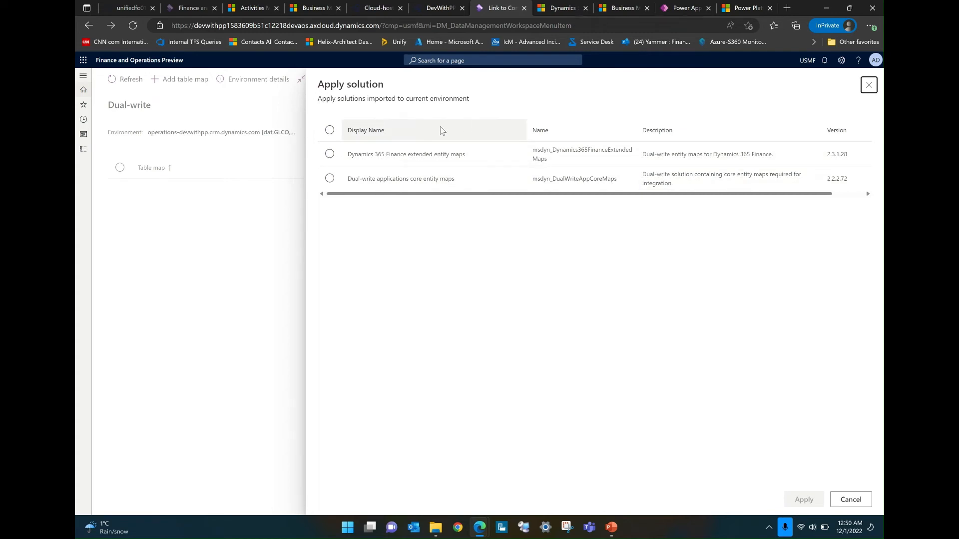
pyautogui.click(330, 178)
pyautogui.click(330, 154)
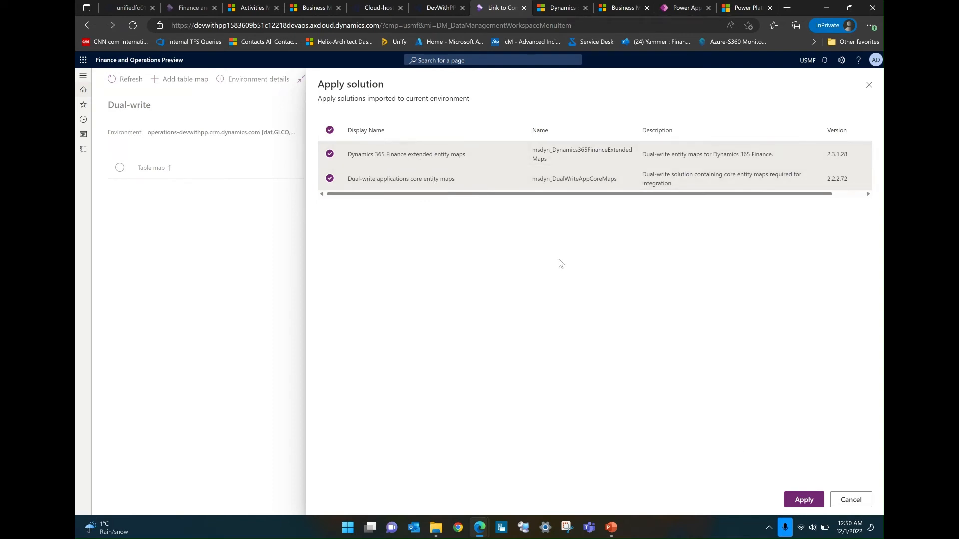
pyautogui.click(329, 154)
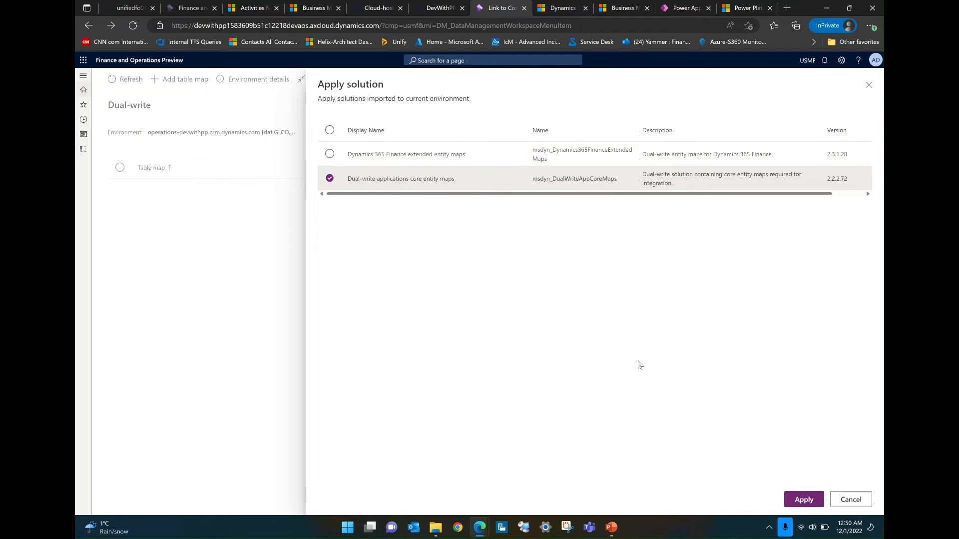
pyautogui.click(800, 501)
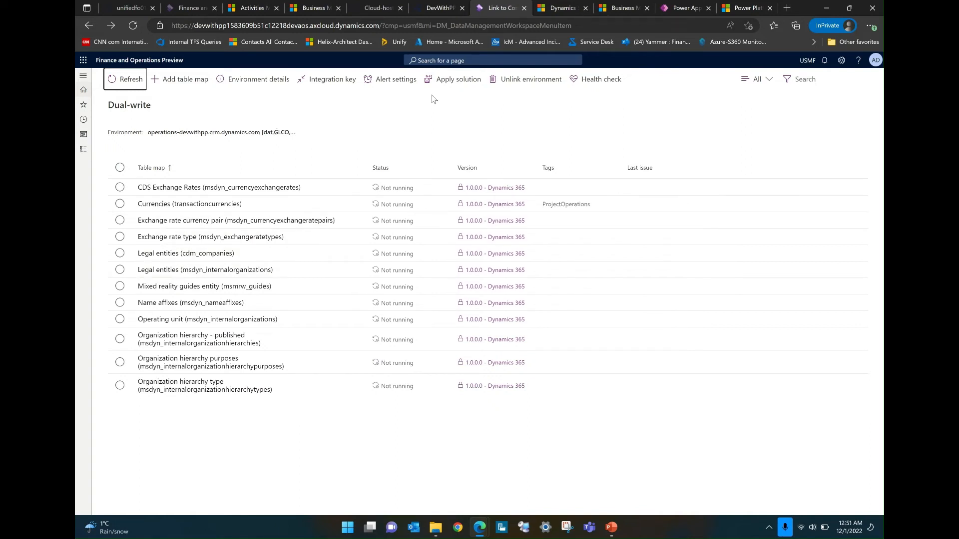
# Apply the Dynamics 365 Finance extended entity maps solution and look through the Dual-write table maps
pyautogui.click(459, 81)
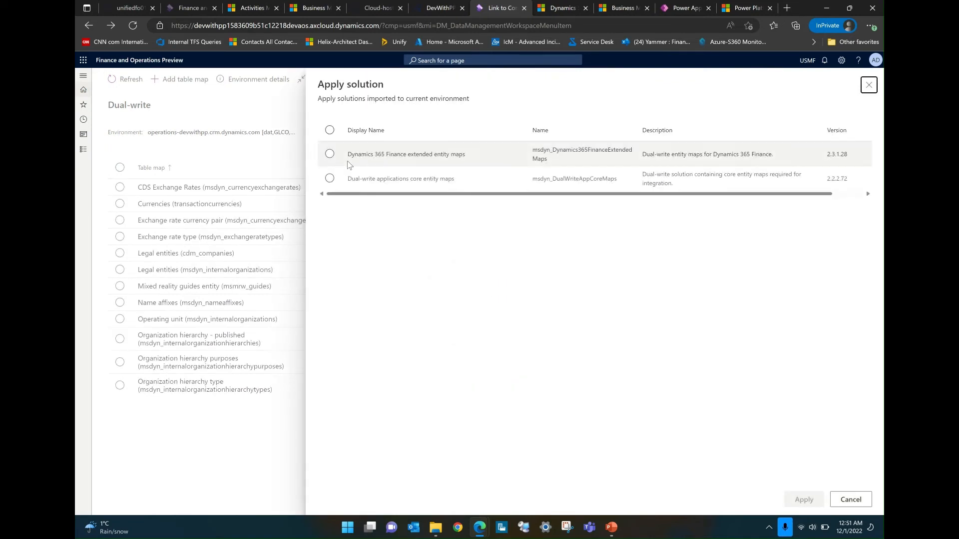
pyautogui.click(330, 155)
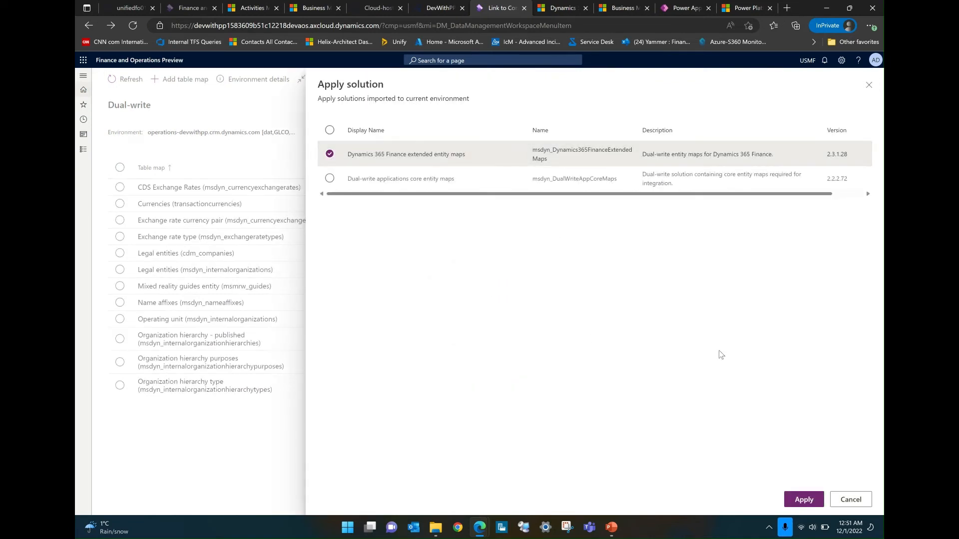
pyautogui.click(801, 499)
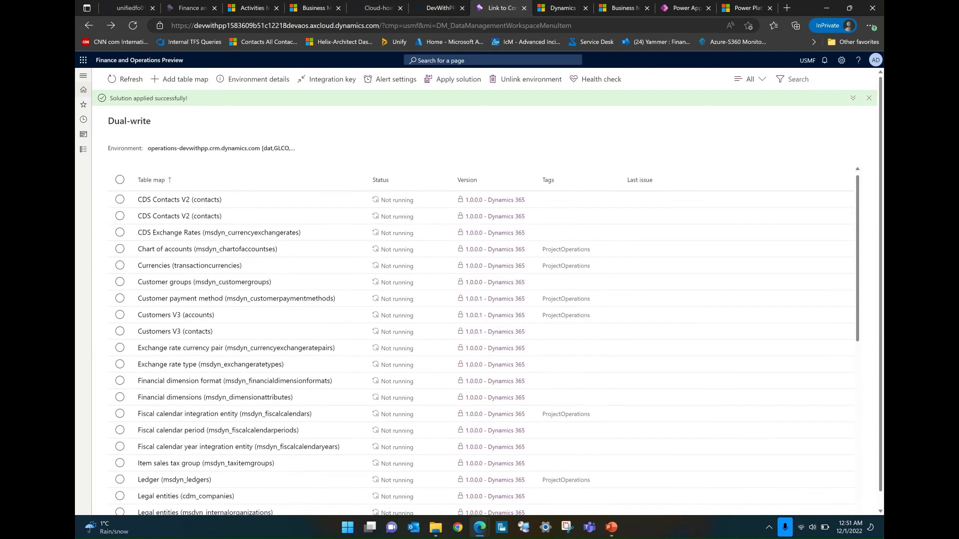
pyautogui.scroll(-5, 591, 148)
pyautogui.scroll(-6, 490, 327)
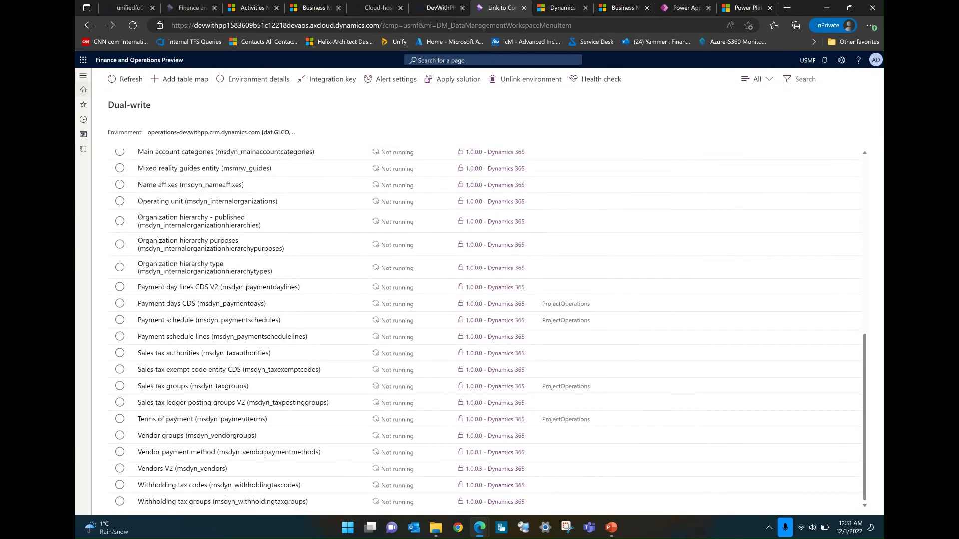
pyautogui.scroll(11, 490, 327)
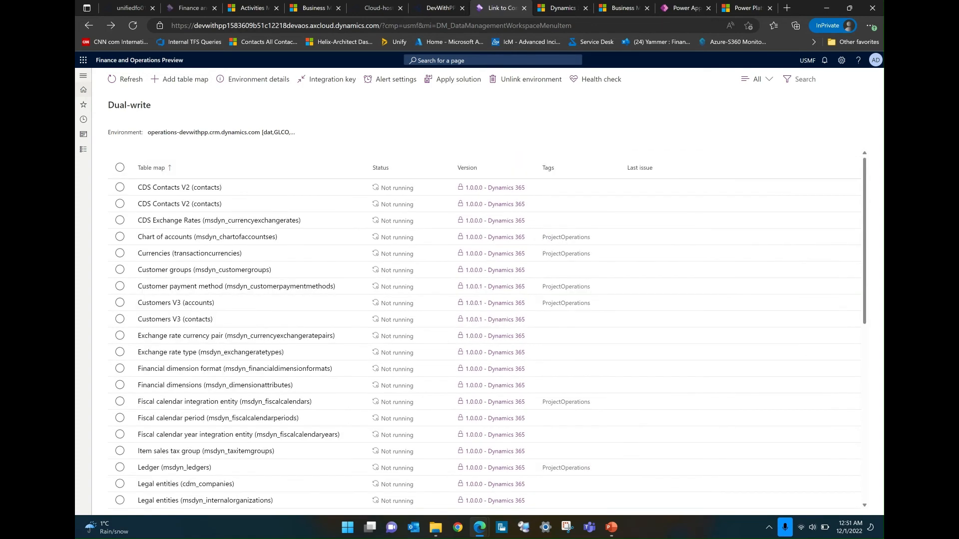
# In the Dual-write environment details, remove all legal entities except DEMF and USMF and save the list
pyautogui.click(265, 84)
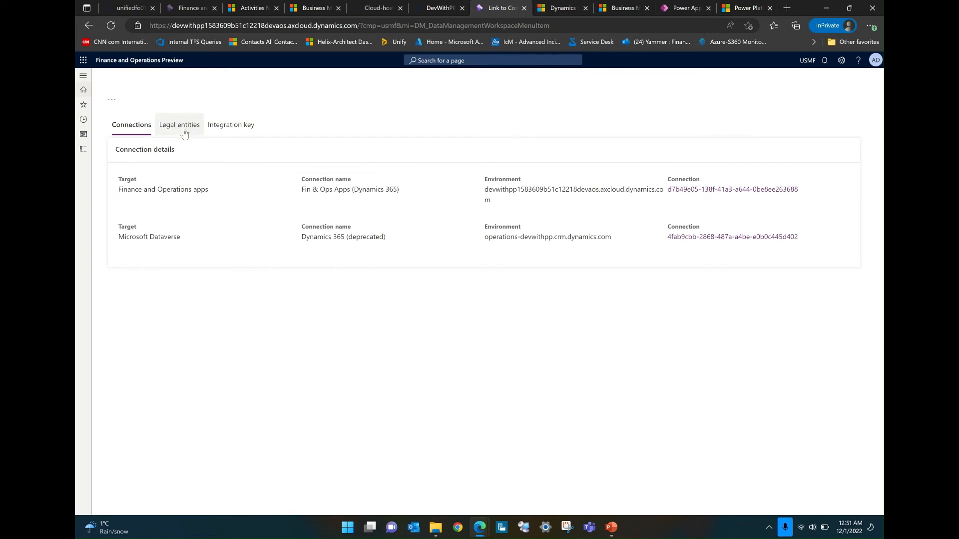
pyautogui.click(184, 131)
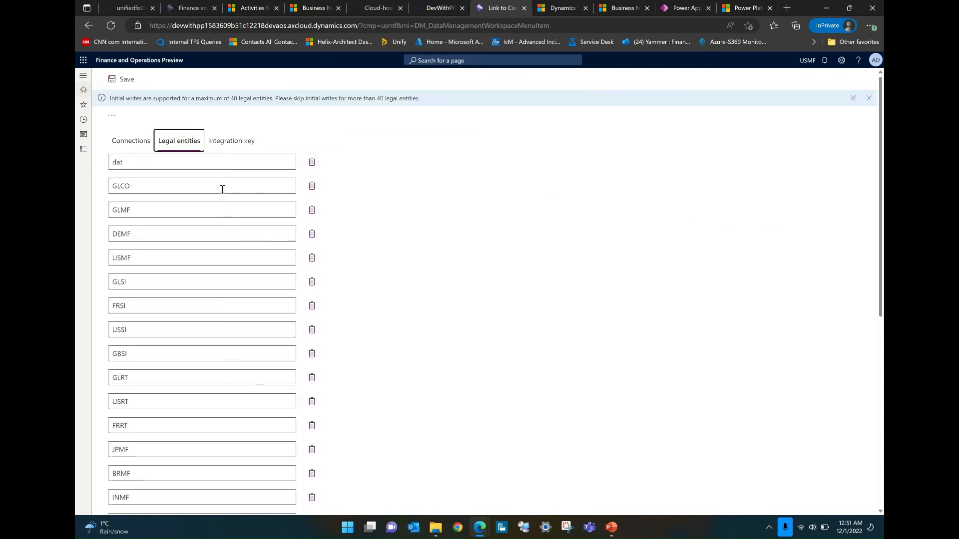
pyautogui.click(311, 165)
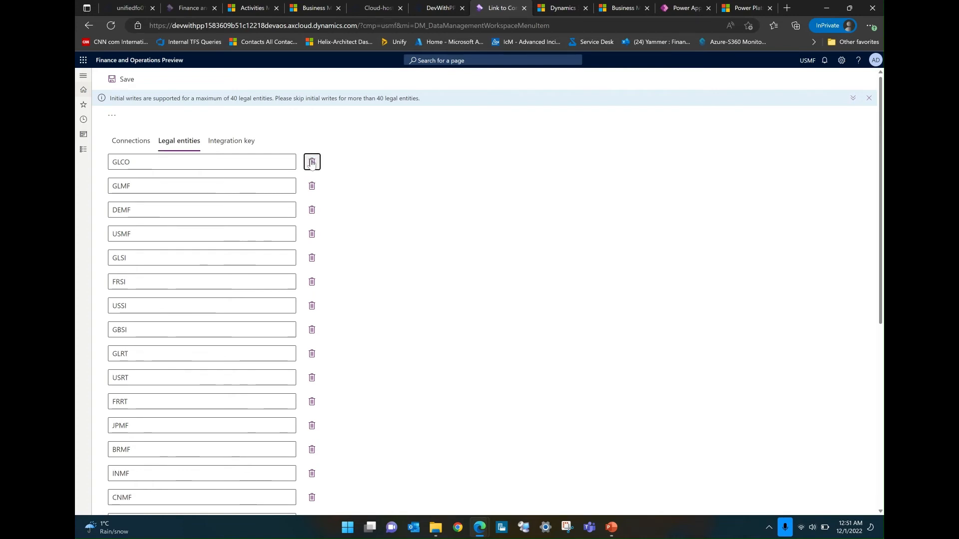
pyautogui.click(312, 163)
pyautogui.click(312, 164)
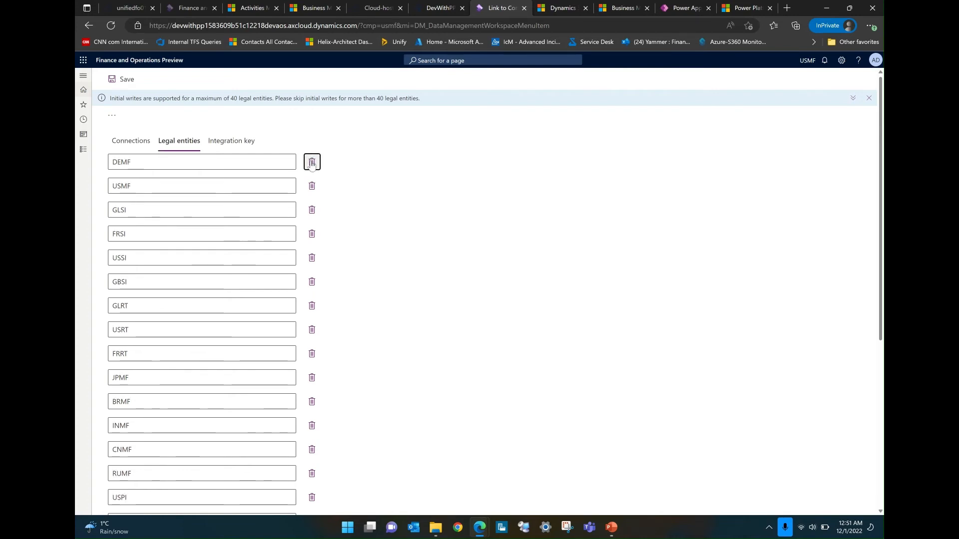
pyautogui.click(311, 210)
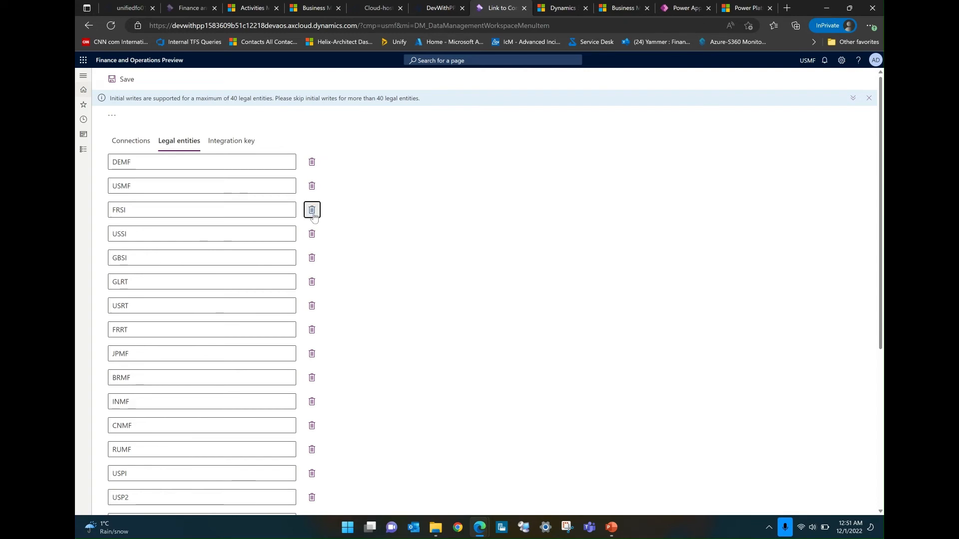
pyautogui.click(312, 212)
pyautogui.click(313, 212)
pyautogui.click(312, 213)
pyautogui.click(313, 213)
pyautogui.click(313, 212)
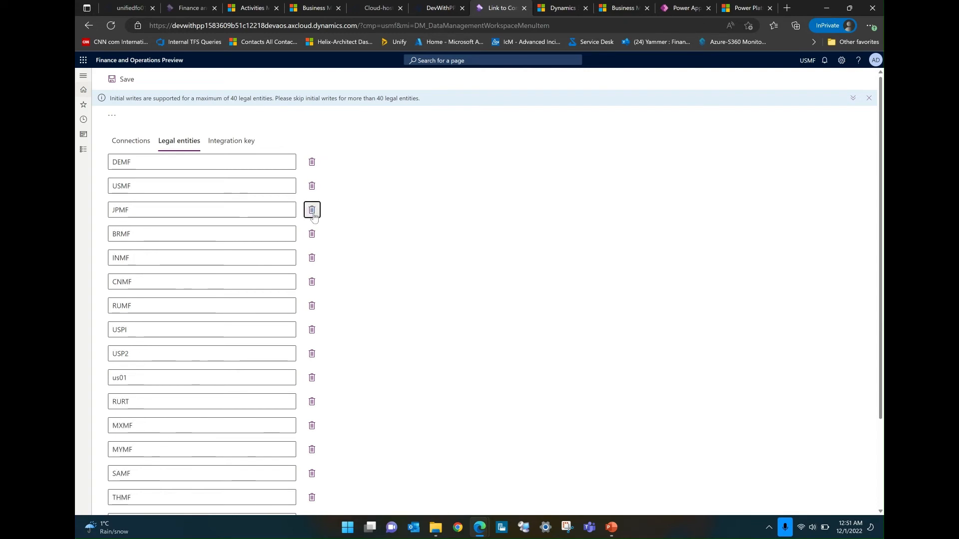
pyautogui.click(313, 212)
pyautogui.click(313, 212)
pyautogui.click(312, 212)
pyautogui.click(312, 213)
pyautogui.click(314, 213)
pyautogui.click(314, 214)
pyautogui.click(314, 214)
pyautogui.click(313, 214)
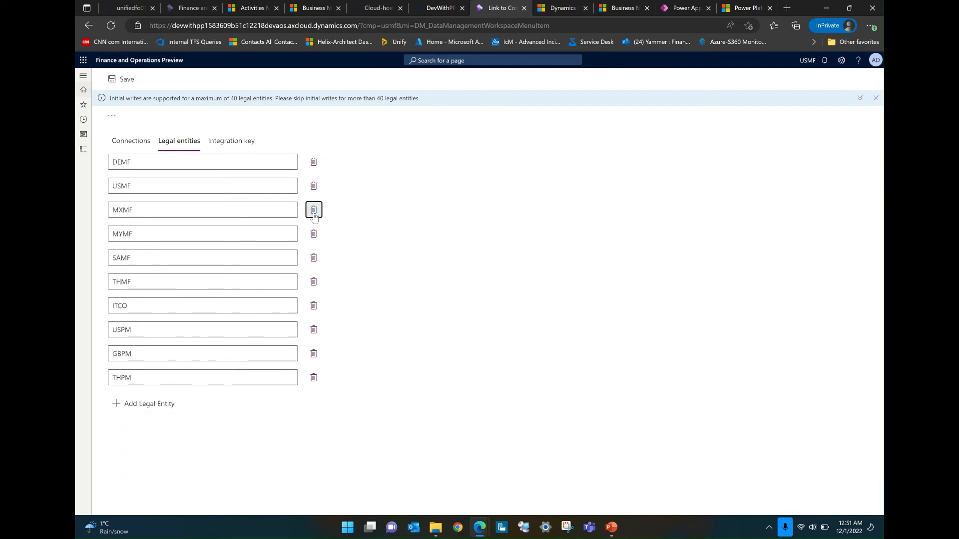
pyautogui.click(313, 214)
pyautogui.click(313, 214)
pyautogui.click(314, 214)
pyautogui.click(314, 214)
pyautogui.click(313, 214)
pyautogui.click(313, 213)
pyautogui.click(314, 214)
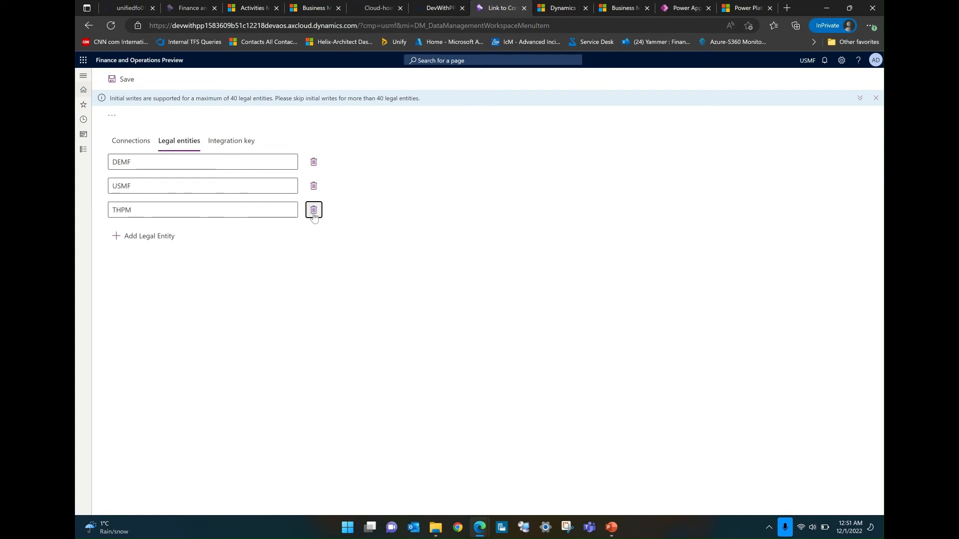
pyautogui.click(314, 214)
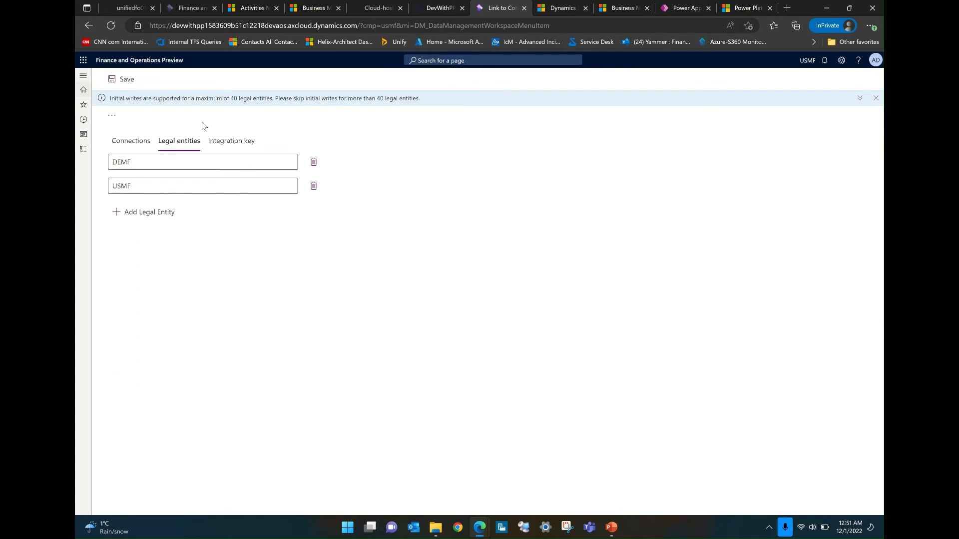
pyautogui.click(130, 83)
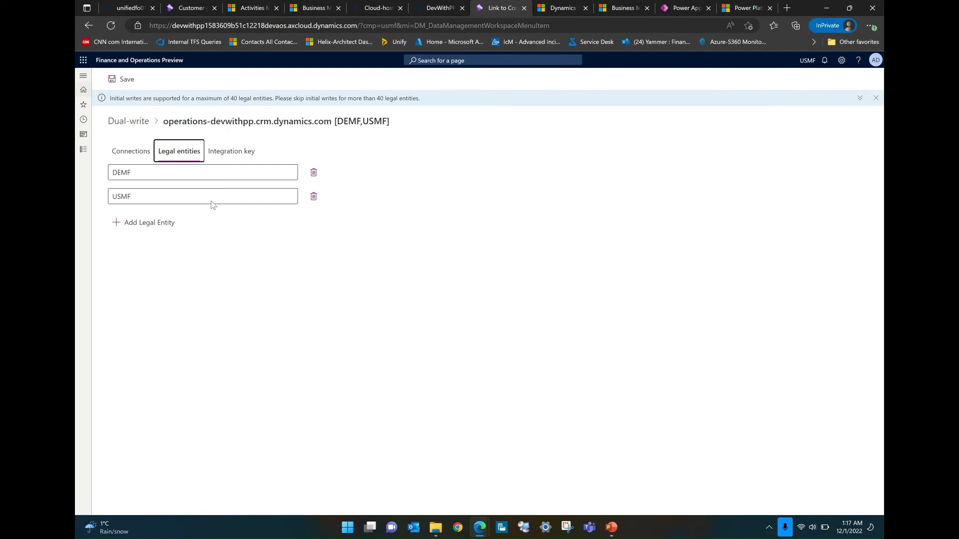
# Review the integration keys of the linked Dual-write environment
pyautogui.click(227, 156)
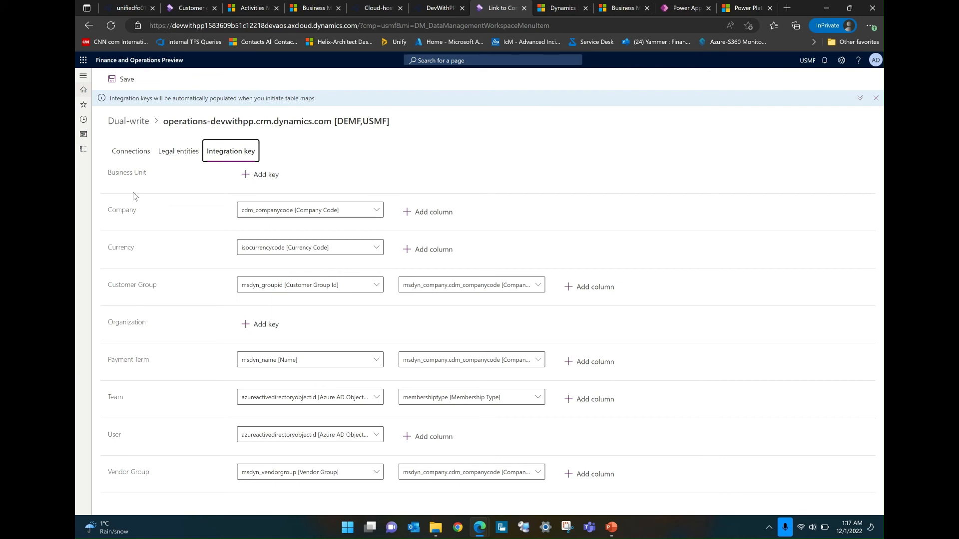
# Go back to the Dual-write table maps, review the column mappings of the Chart of accounts (msdyn_chartofaccountses) map, and return to the list
pyautogui.click(131, 126)
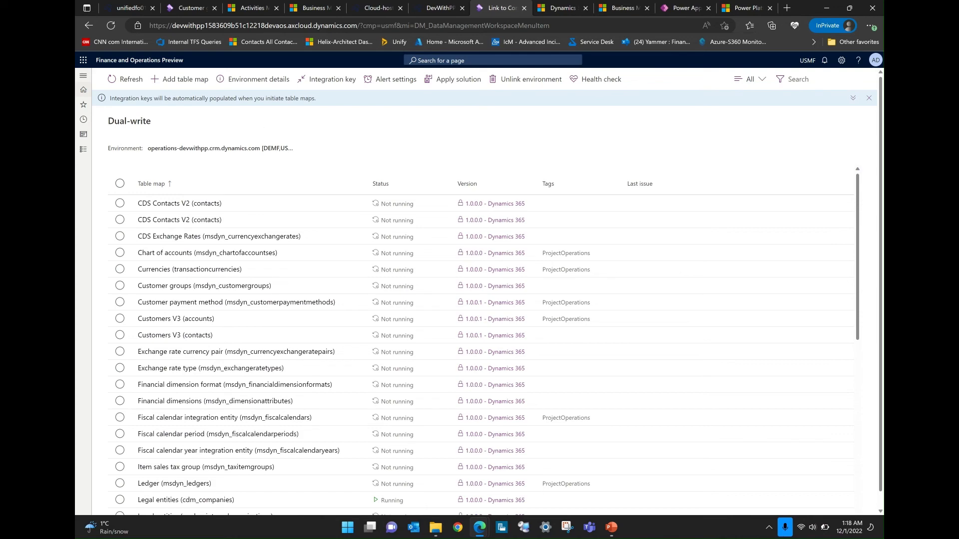
pyautogui.scroll(-3, 480, 340)
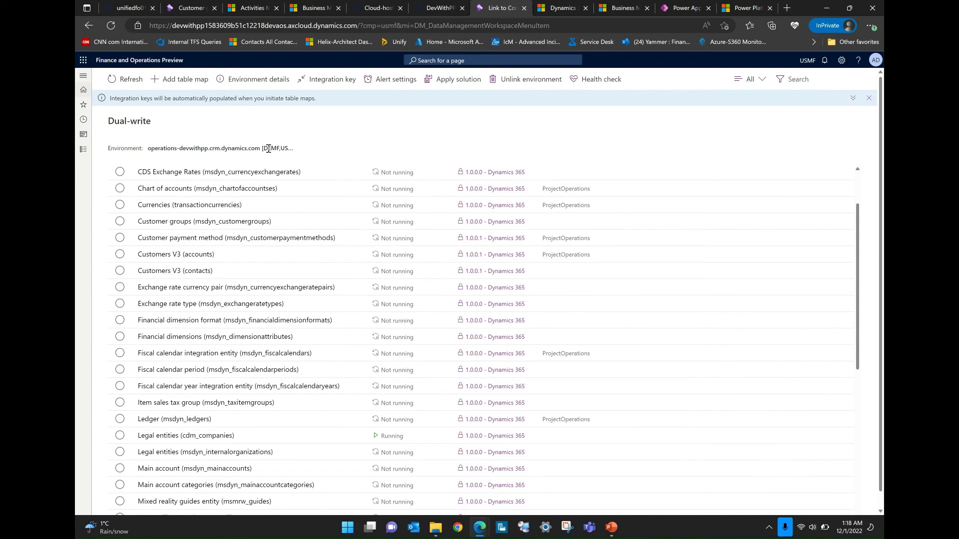
pyautogui.click(226, 189)
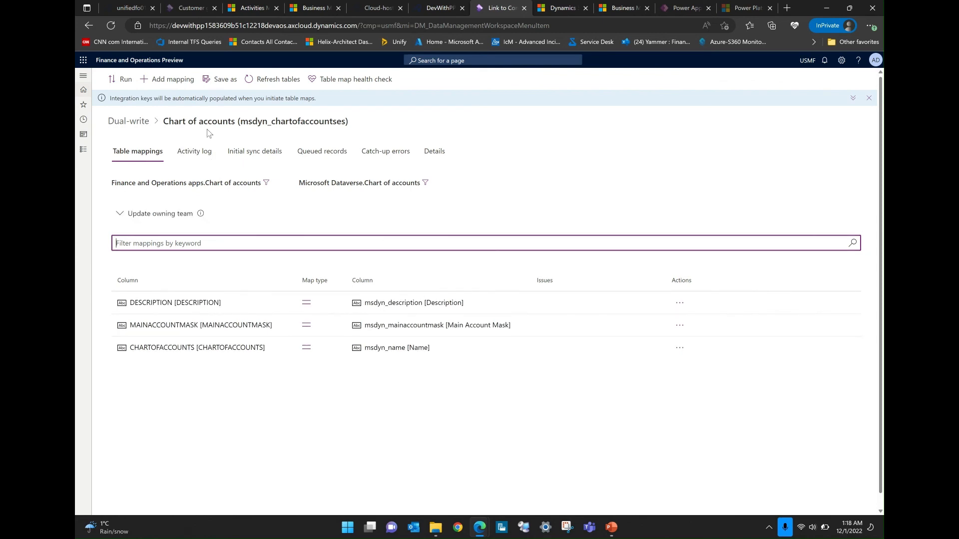
pyautogui.click(141, 128)
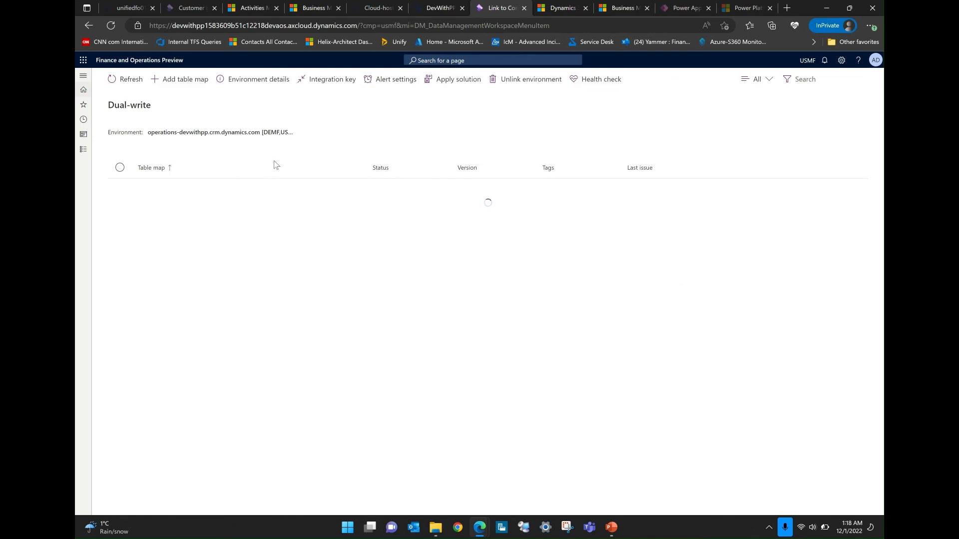
# In the Power Platform admin center, look through the Dual-write apps available to install on DevWithPP, and return to the Finance and Operations Dual-write page
pyautogui.click(342, 83)
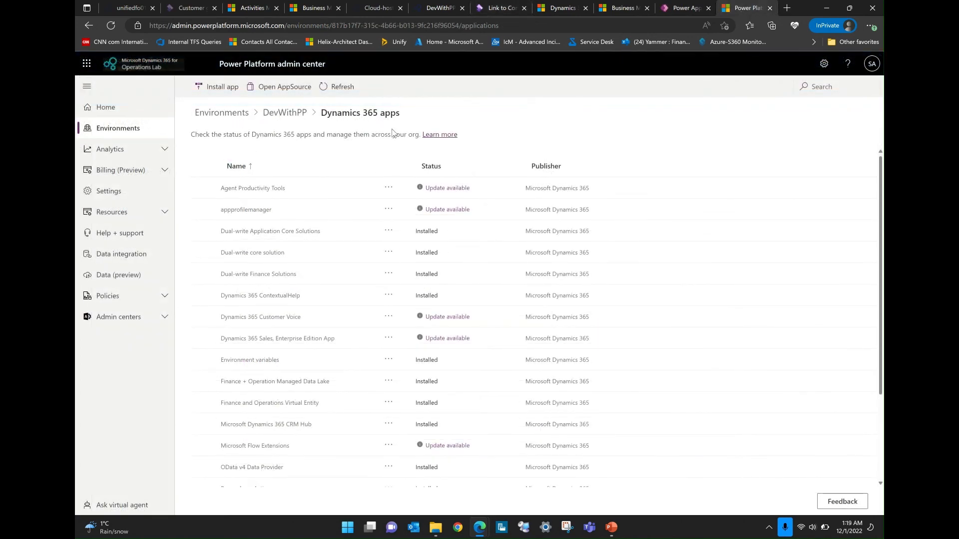
pyautogui.click(236, 93)
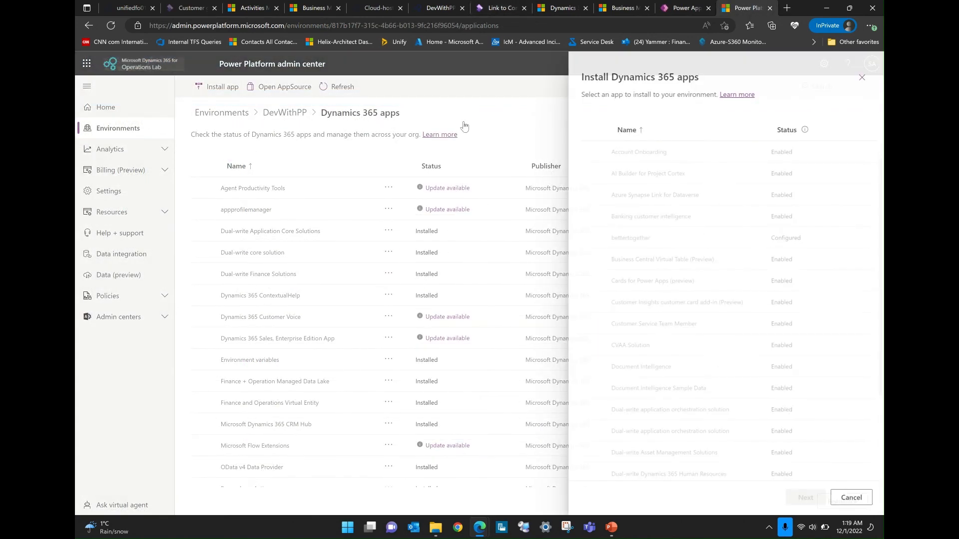
pyautogui.scroll(-3, 742, 222)
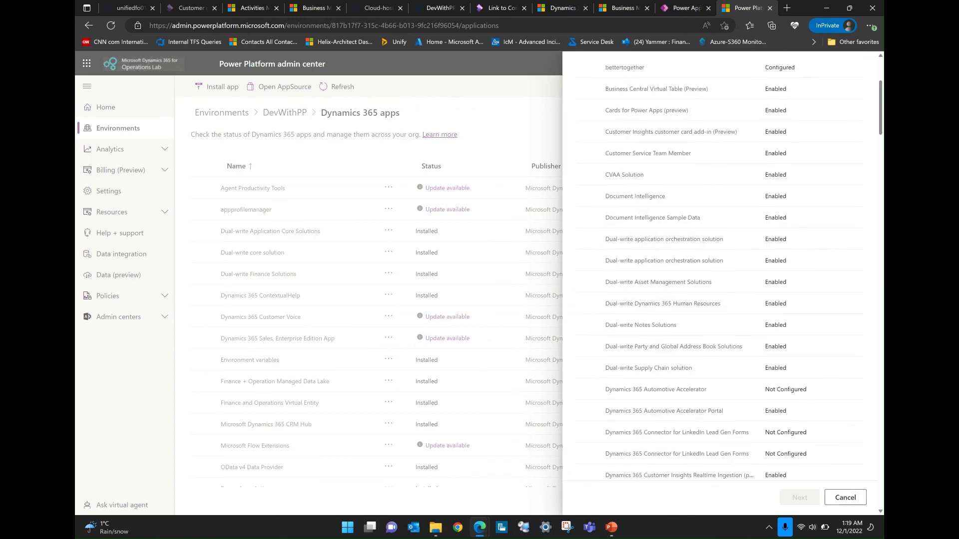
pyautogui.scroll(-2, 669, 253)
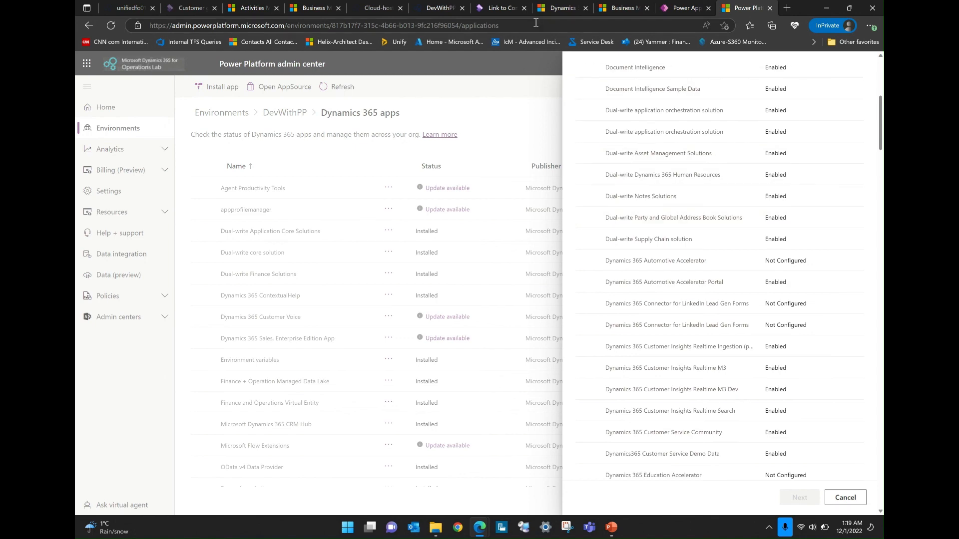
pyautogui.click(502, 9)
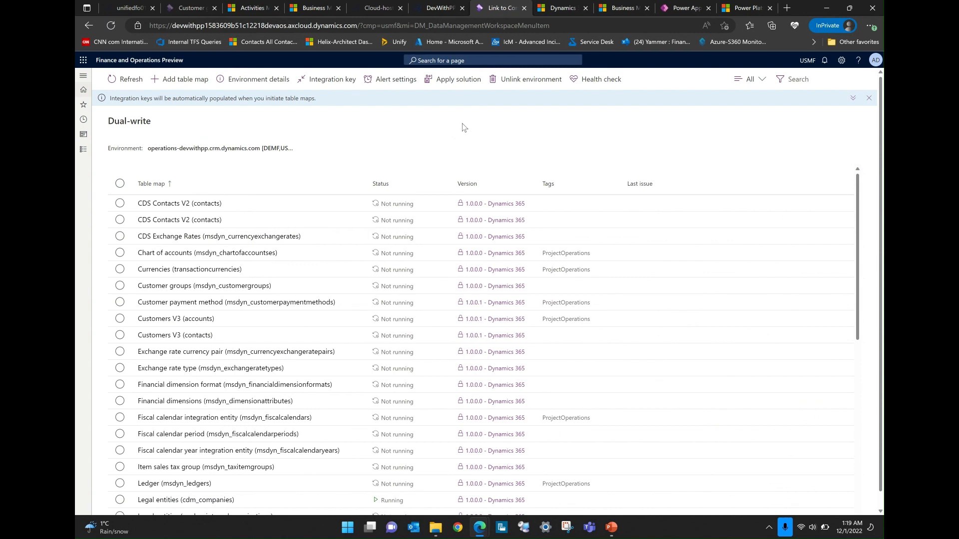